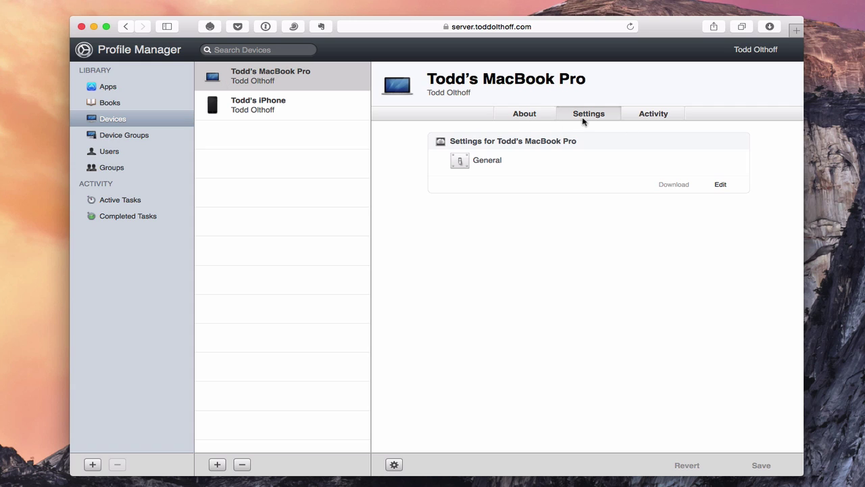
Show the MacBook Pro's About information with its Details section collapsed.
click(521, 116)
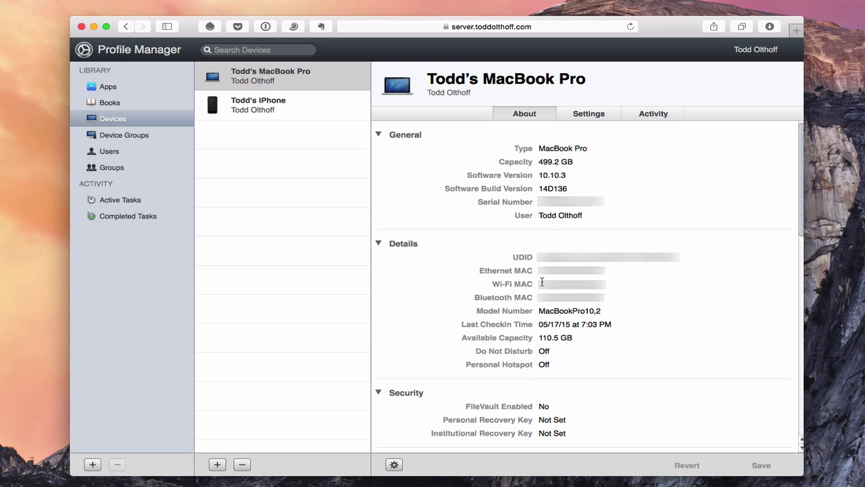
click(379, 244)
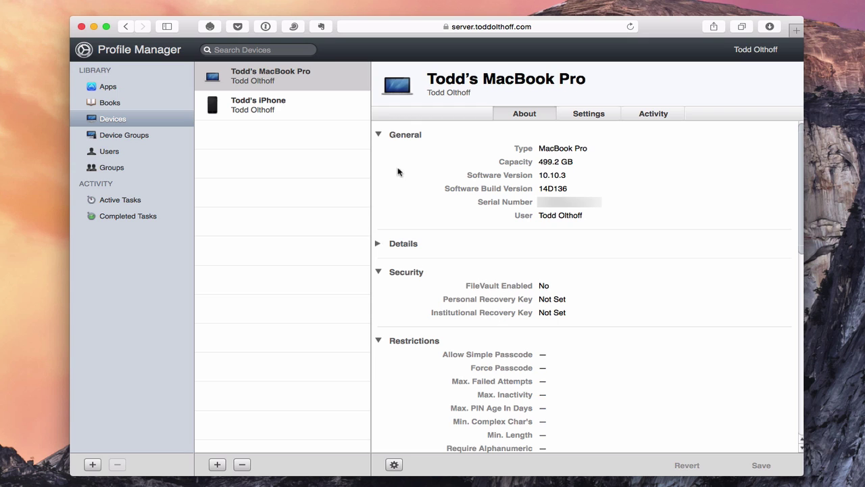
Collapse the General and Security sections of the MacBook Pro's About page.
click(379, 135)
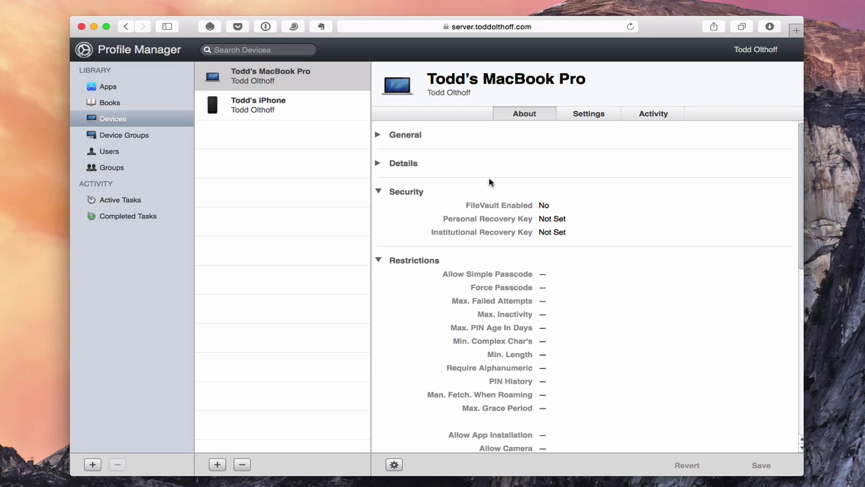
click(380, 192)
scroll(527, 284, down, 6)
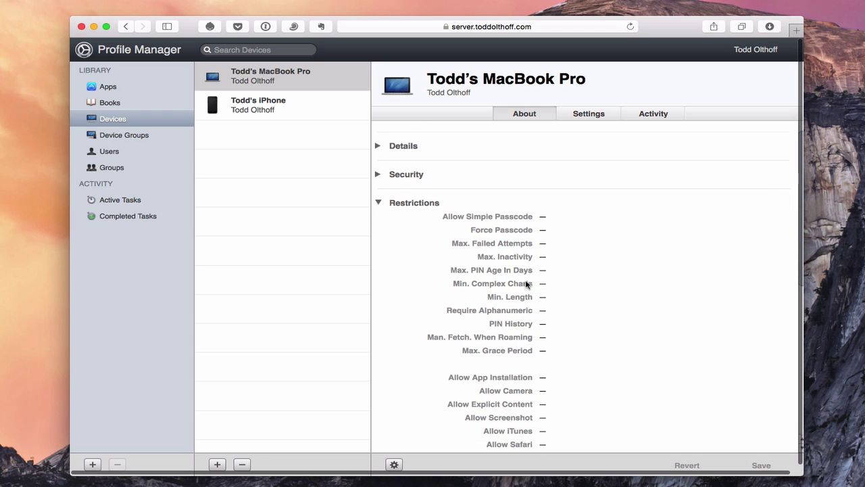
scroll(527, 284, down, 5)
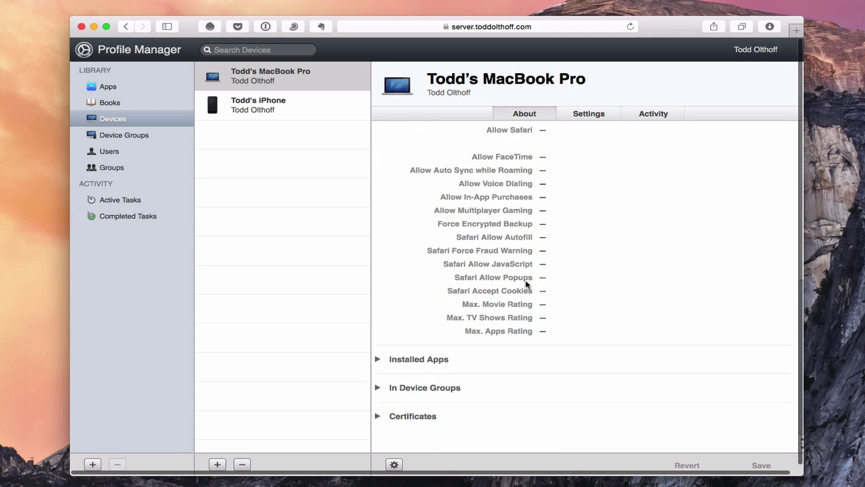
scroll(527, 284, up, 5)
scroll(527, 285, down, 5)
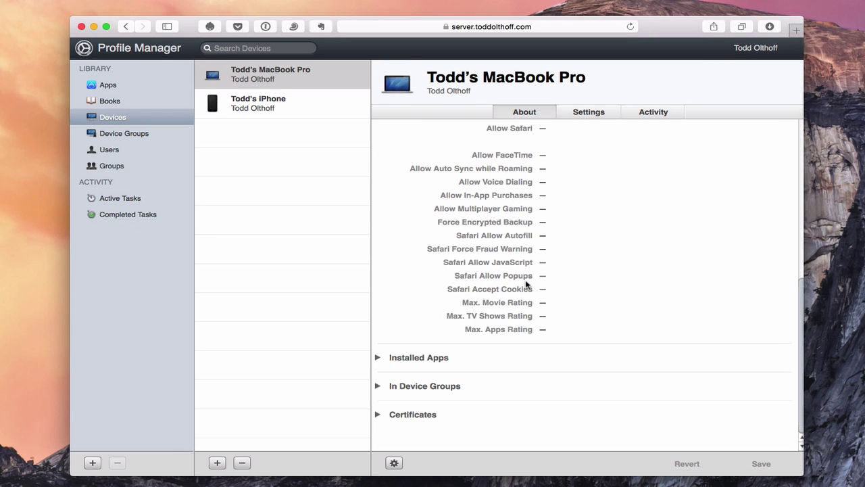
Expand and review Installed Apps and In Device Groups, then collapse both.
click(377, 357)
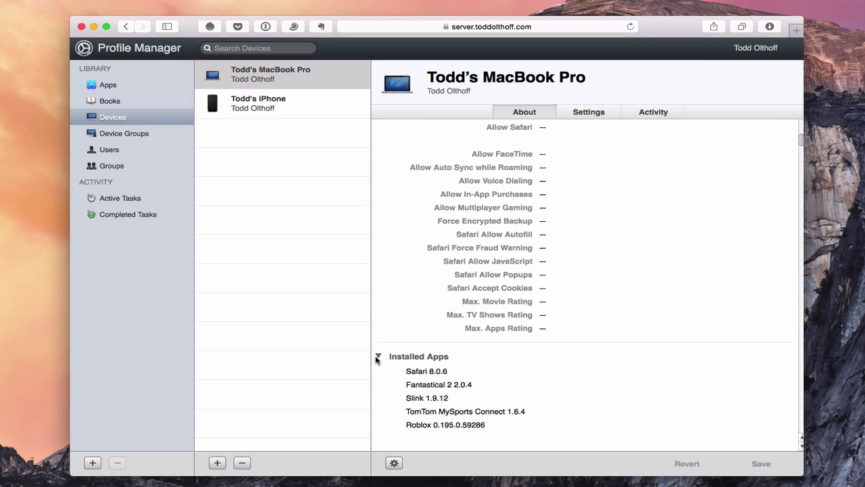
scroll(510, 388, down, 3)
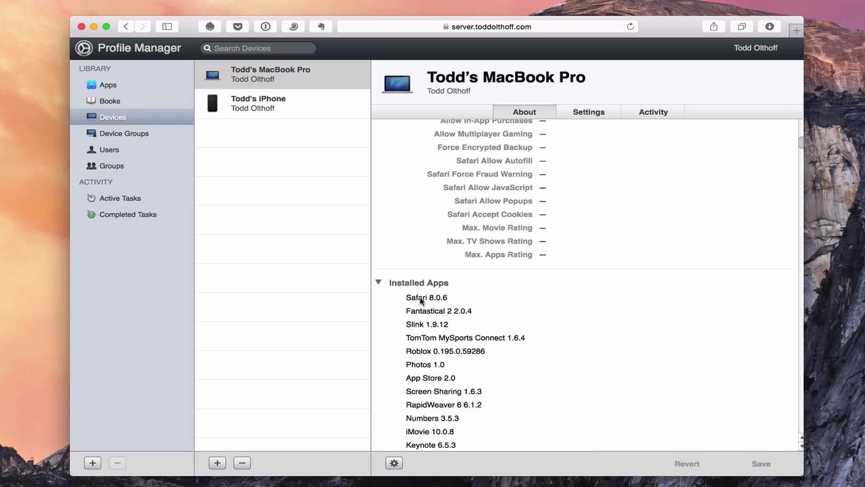
click(379, 282)
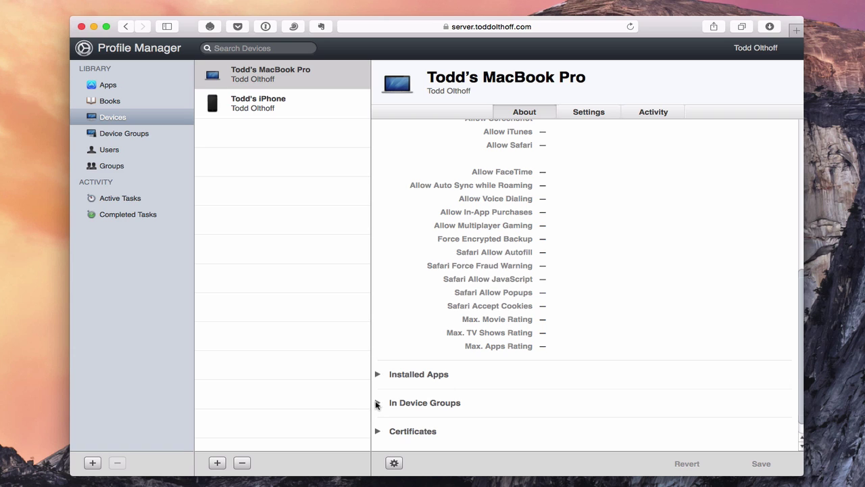
click(377, 403)
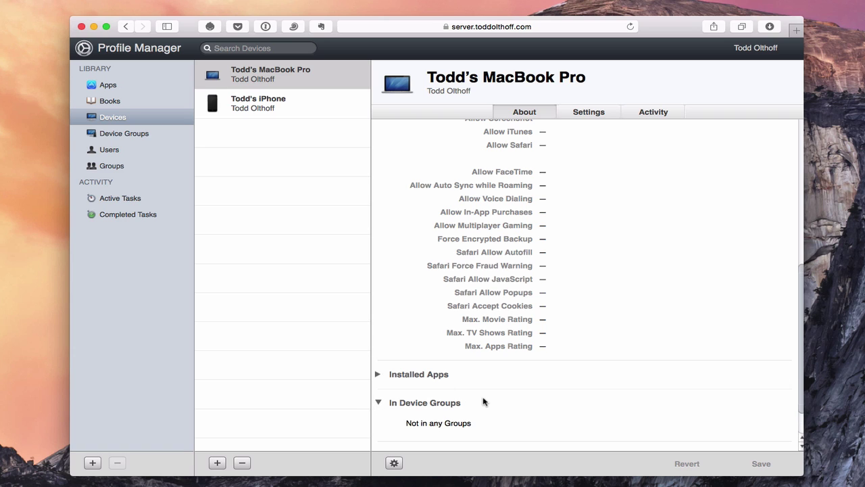
scroll(484, 403, down, 2)
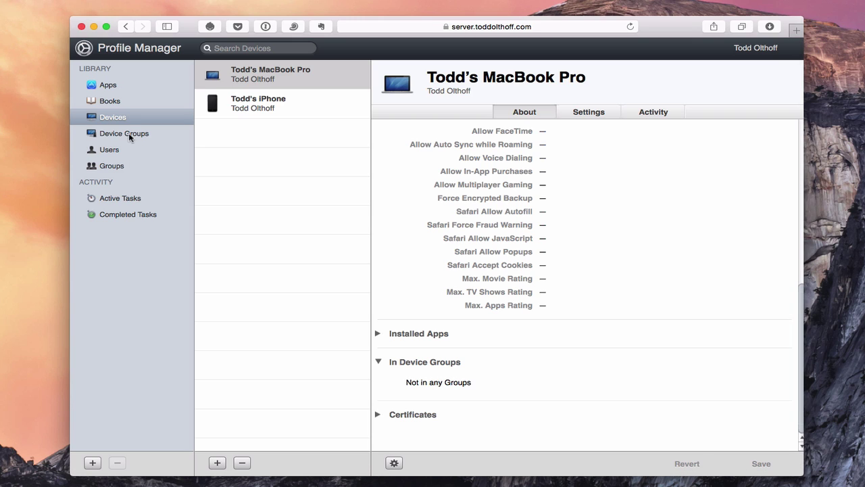
click(378, 362)
Review the Certificates section, then collapse Certificates and Restrictions.
click(379, 417)
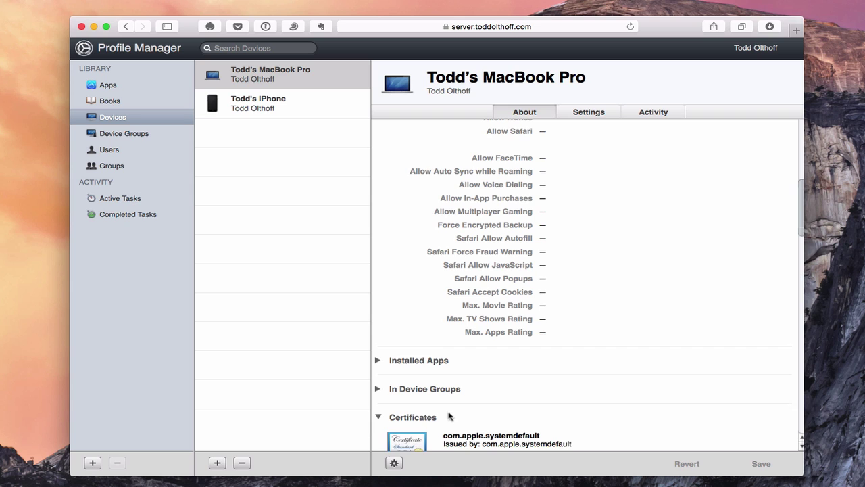
scroll(522, 418, down, 5)
scroll(522, 419, down, 5)
scroll(521, 418, down, 5)
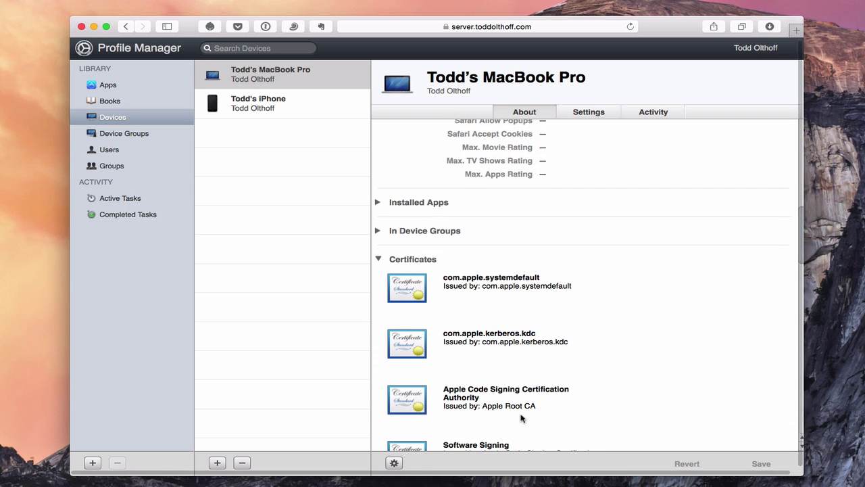
scroll(522, 419, up, 2)
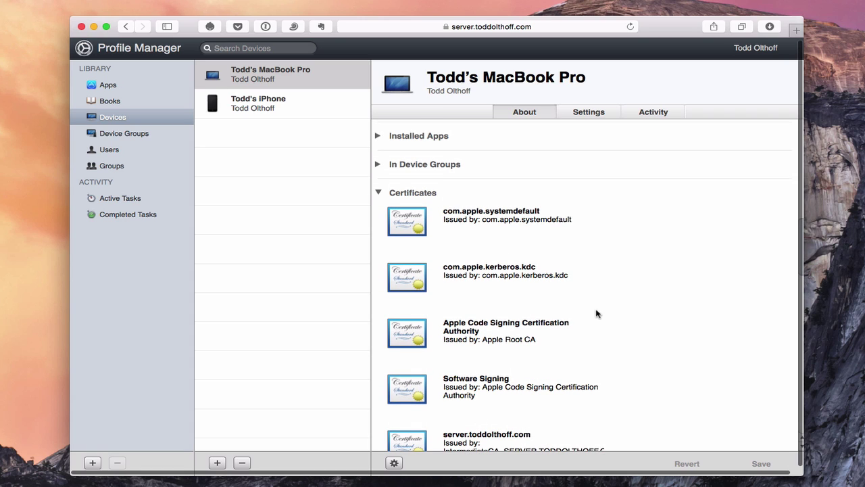
click(379, 194)
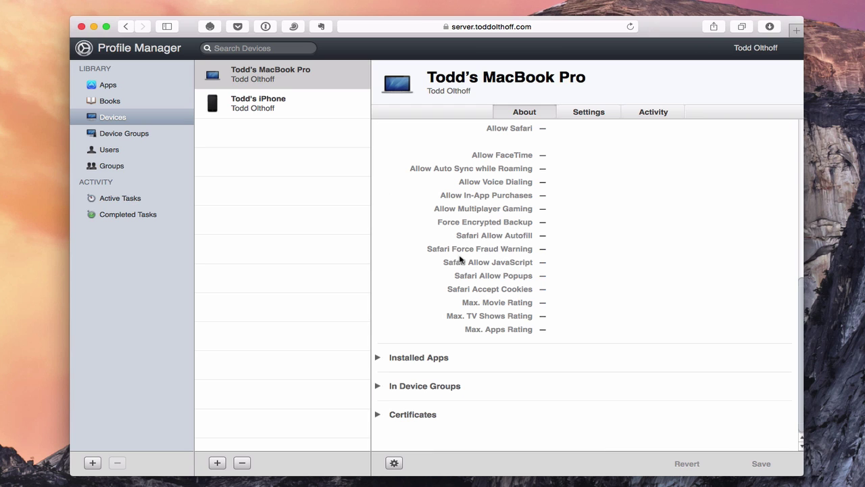
scroll(471, 264, up, 5)
scroll(472, 265, up, 4)
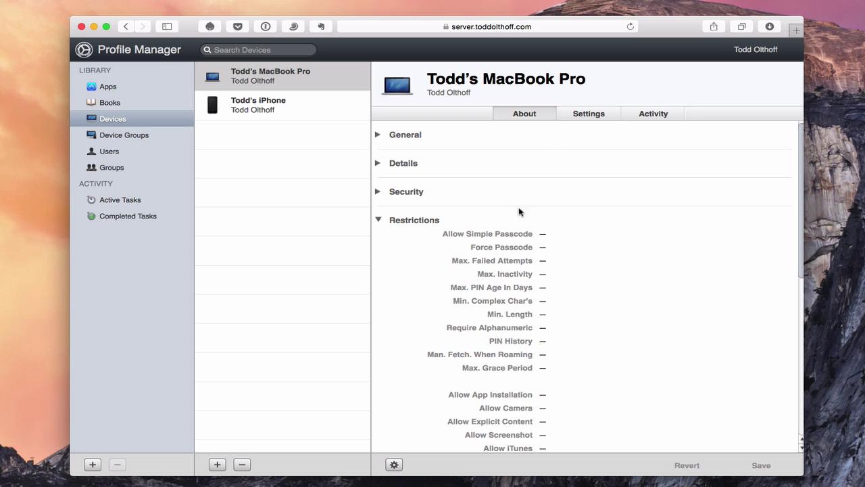
click(379, 220)
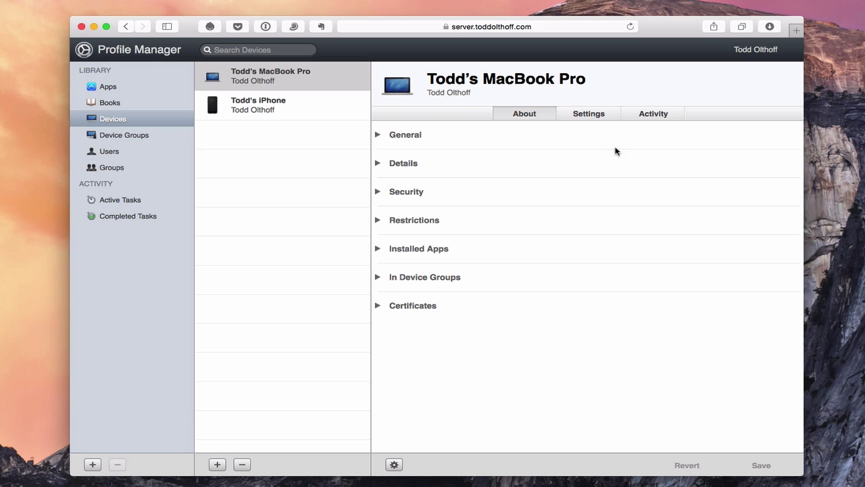
Show the MacBook Pro's Activity, listing its succeeded Enroll Device task from 04/28/15.
click(654, 115)
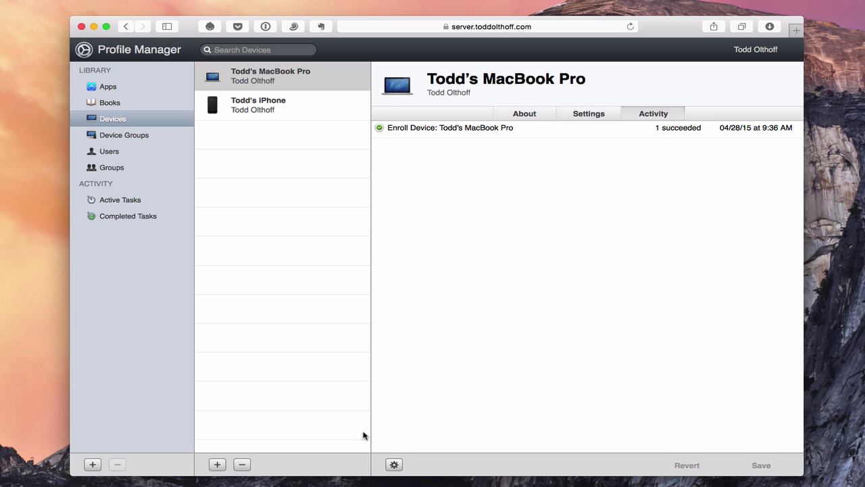
Look over the device action menu without running anything, then show the MacBook Pro's Settings.
click(392, 465)
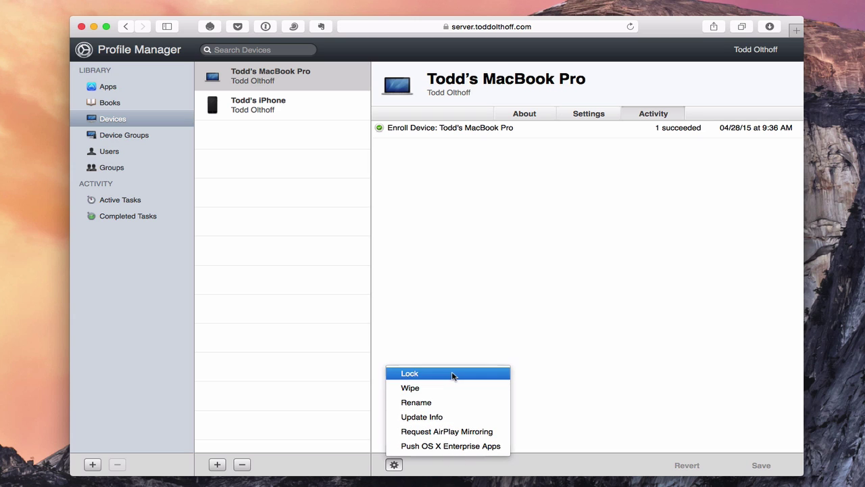
click(599, 384)
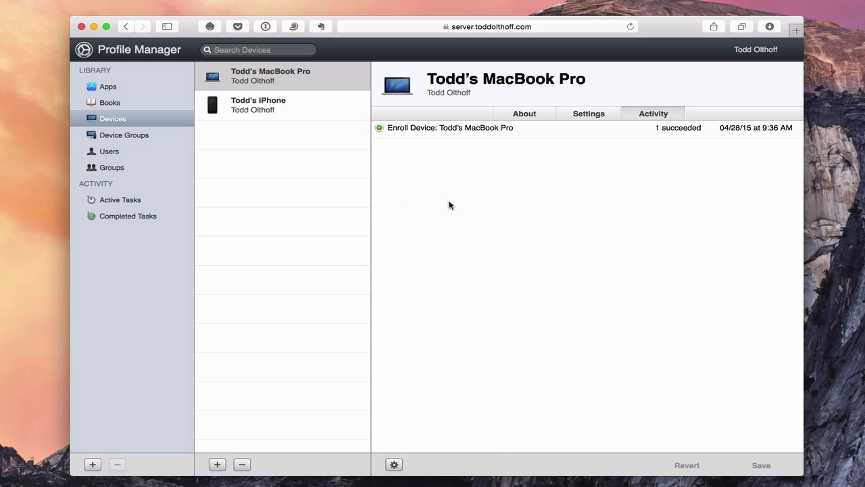
click(587, 116)
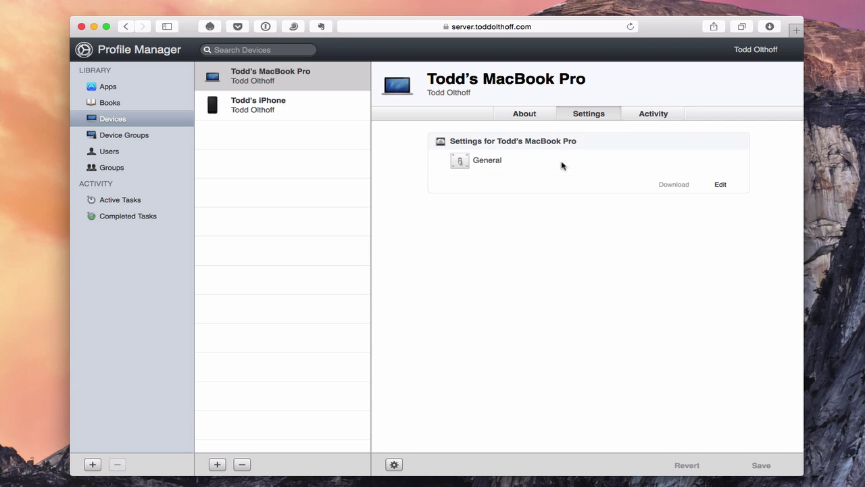
Edit the MacBook Pro's settings profile and browse the list of payload types.
click(720, 184)
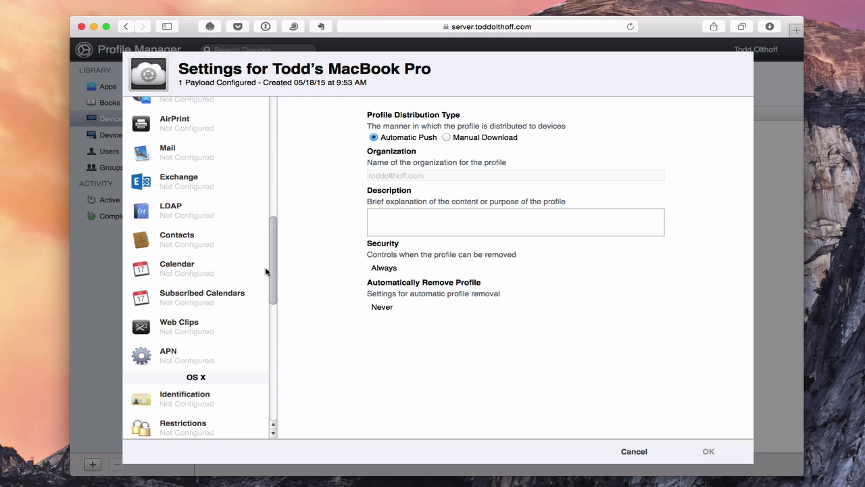
drag(272, 268, 272, 114)
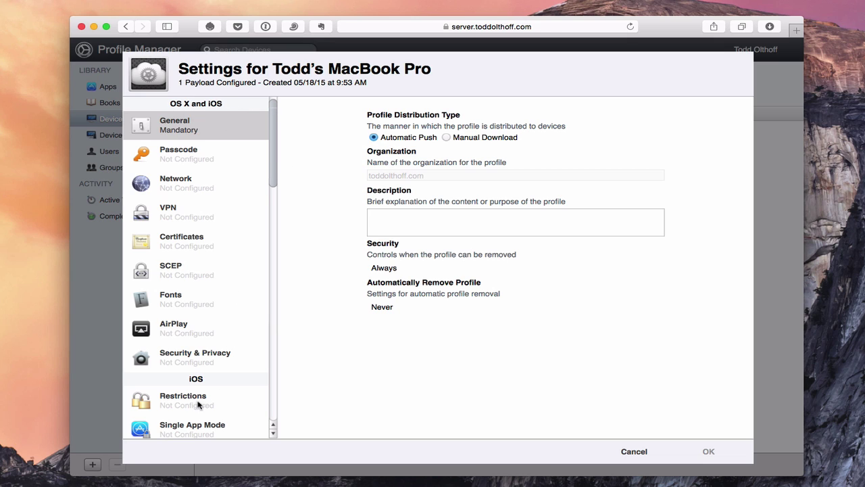
mouse_move(273, 161)
mouse_down()
mouse_move(282, 349)
mouse_move(268, 407)
mouse_move(276, 146)
mouse_up()
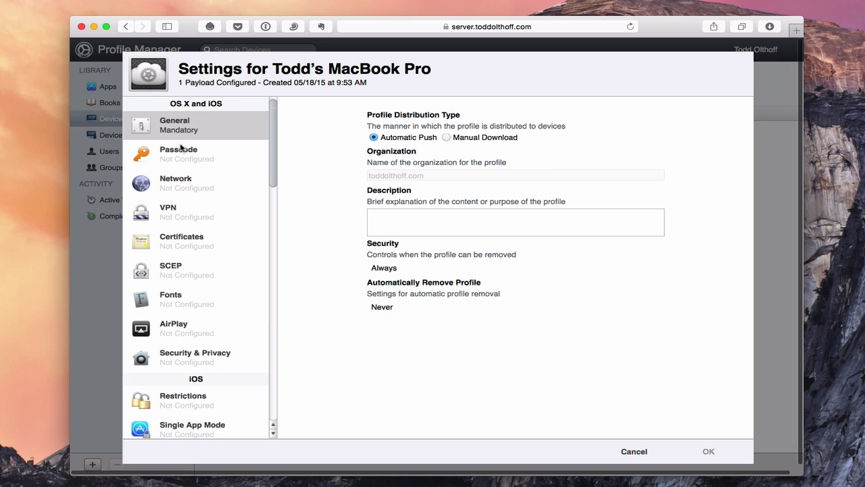
scroll(208, 368, down, 5)
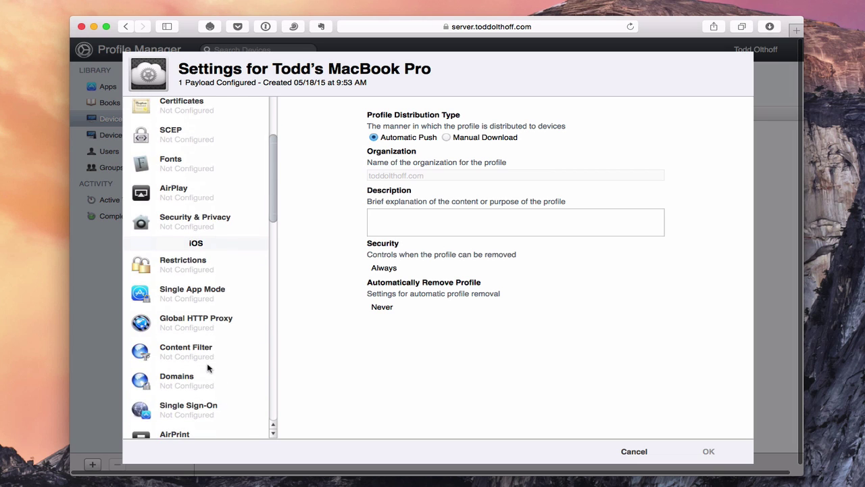
scroll(207, 368, down, 10)
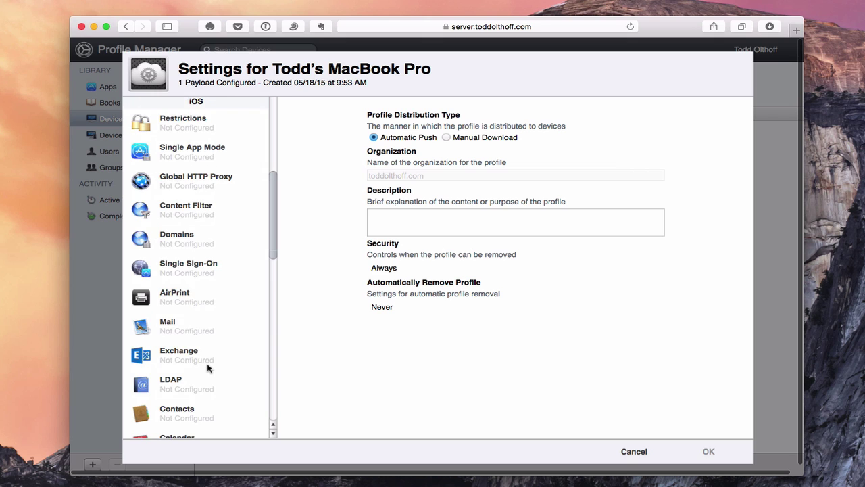
scroll(208, 368, down, 5)
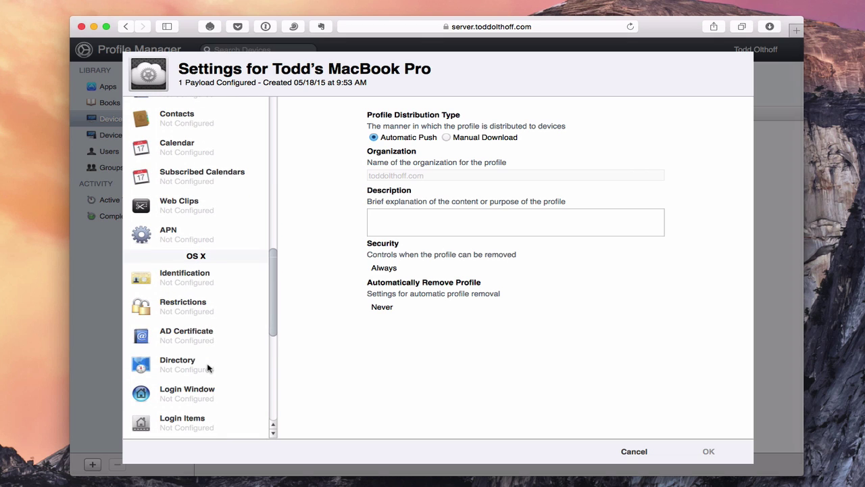
scroll(208, 369, down, 3)
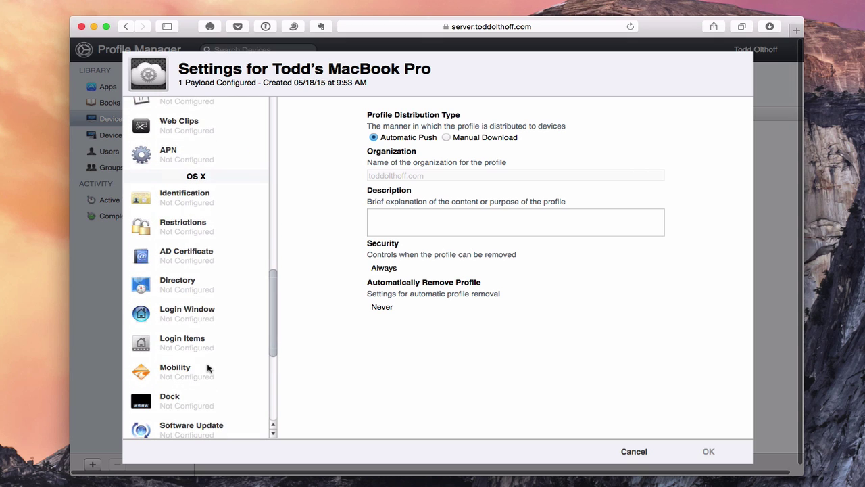
Add a Directory payload of type Open Directory/LDAP, server hostname left blank.
click(174, 290)
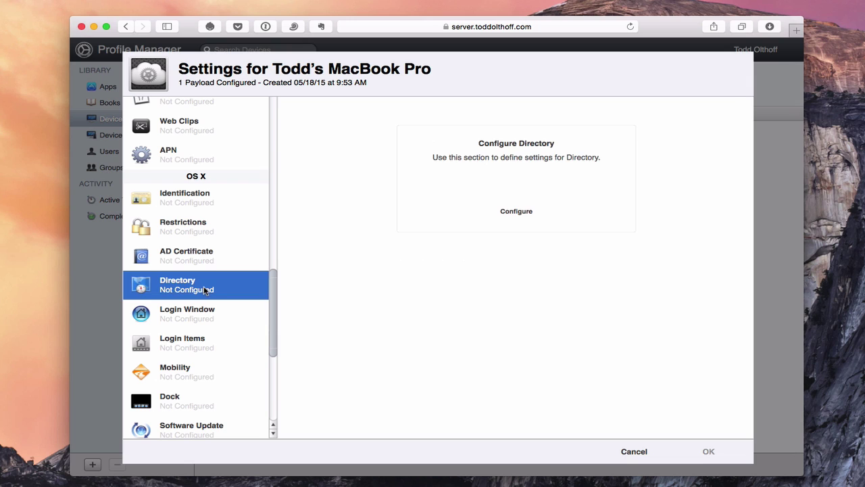
click(516, 212)
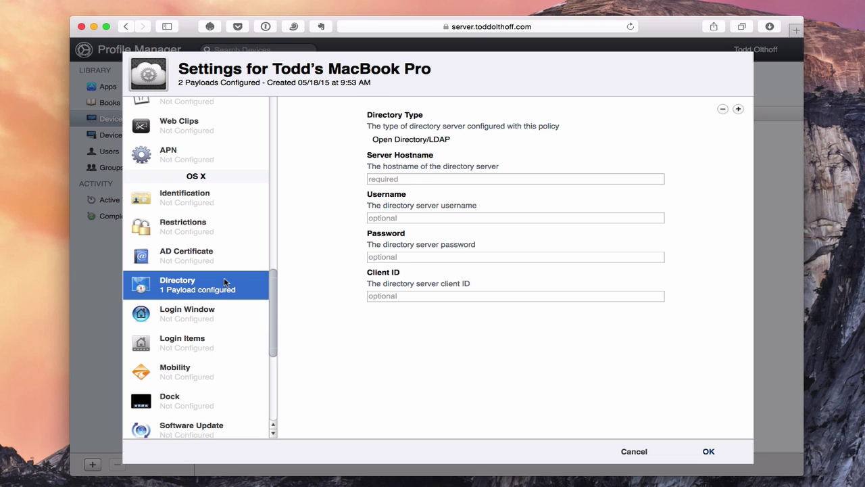
scroll(224, 277, down, 3)
Add a Login Window payload with 'Show additional information in the menu bar' unchecked.
click(210, 249)
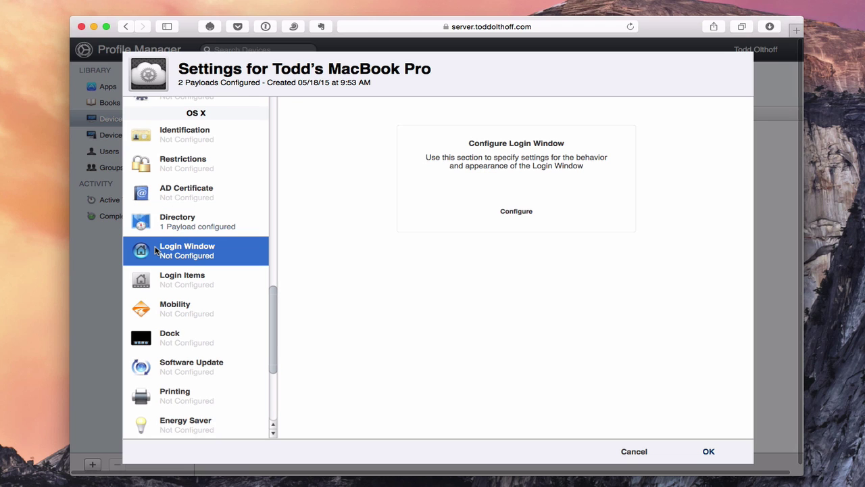
click(516, 212)
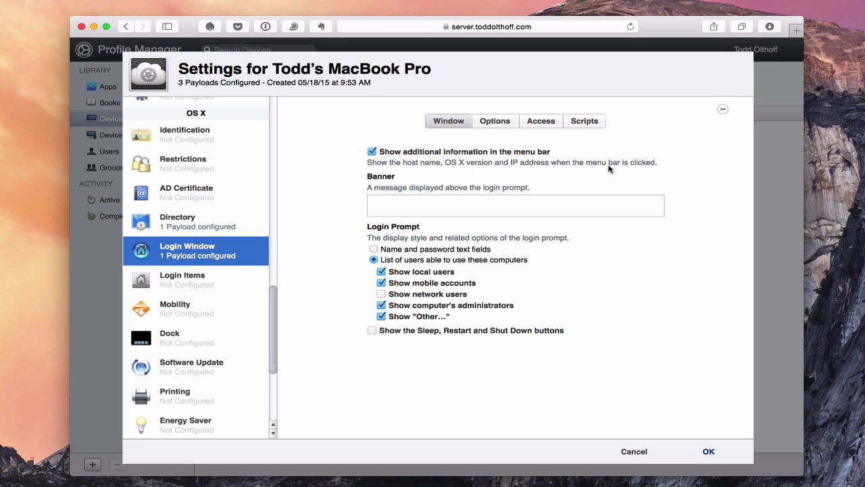
click(372, 151)
click(494, 122)
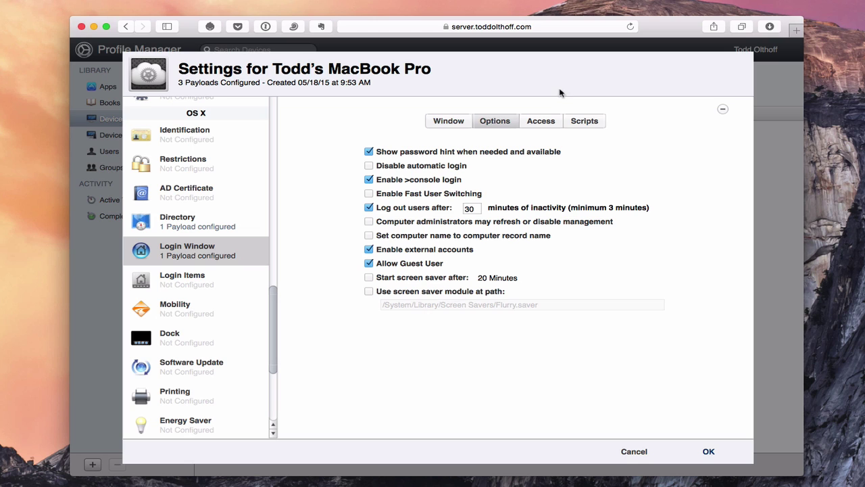
Review the Login Window payload's Access rules and its login/logout Scripts settings.
click(545, 123)
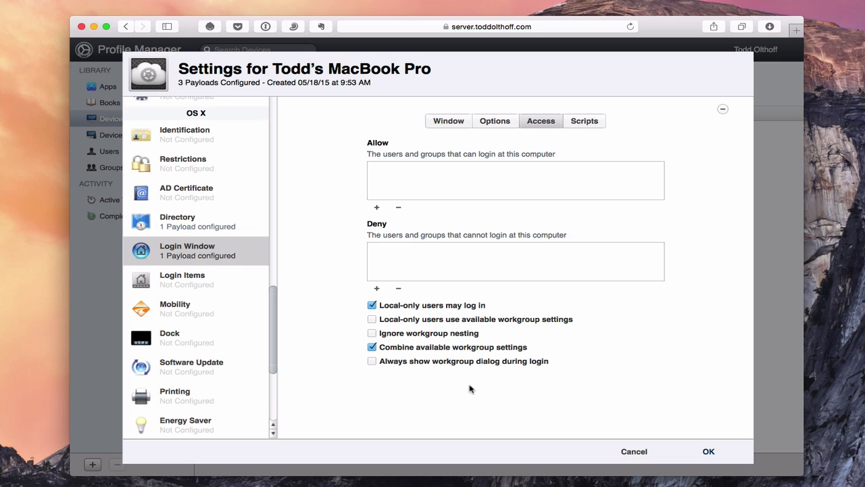
click(583, 123)
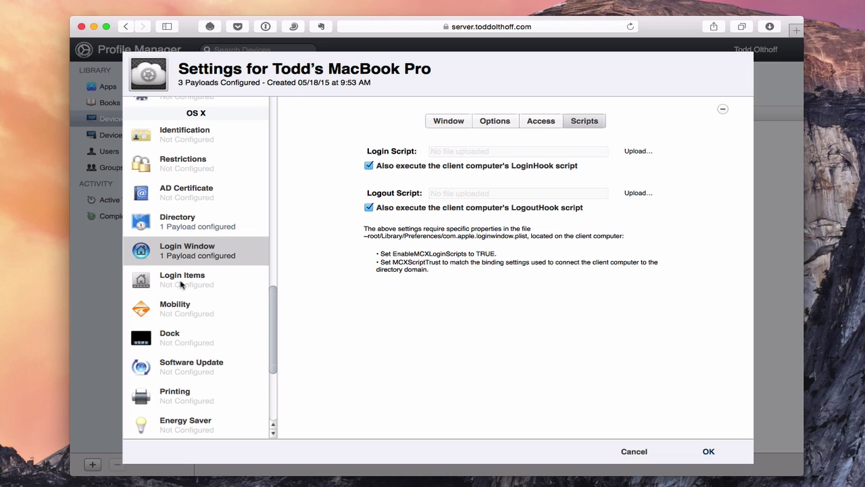
Add a Software Update payload with a blank server URL and OS X betas allowed.
scroll(223, 310, down, 4)
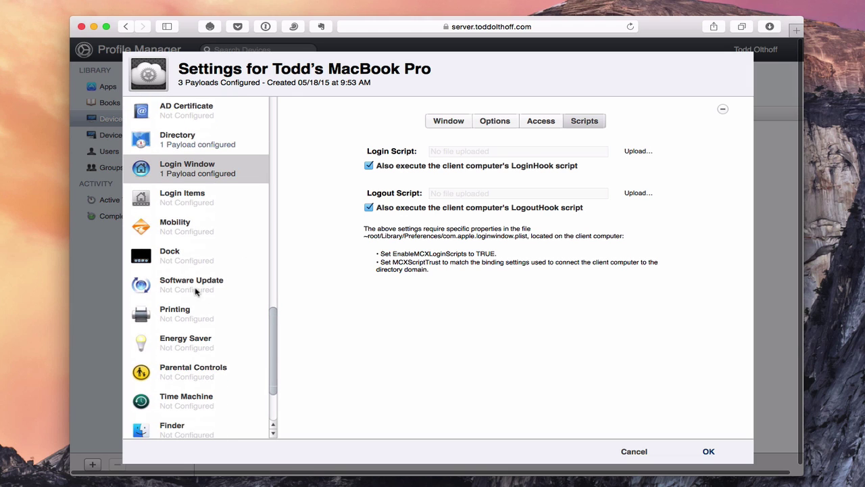
click(179, 288)
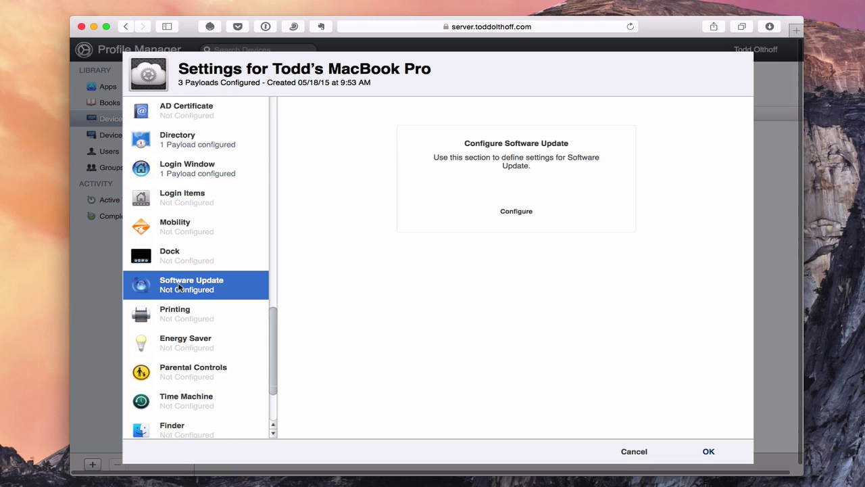
click(516, 212)
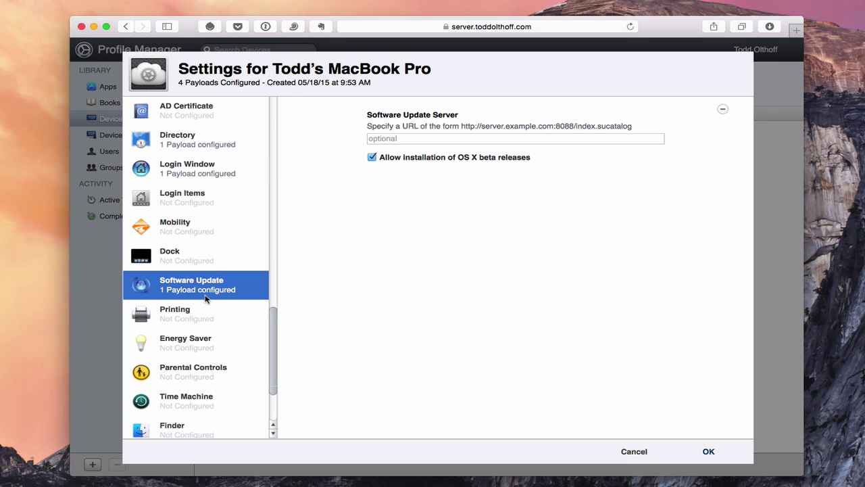
scroll(207, 300, down, 3)
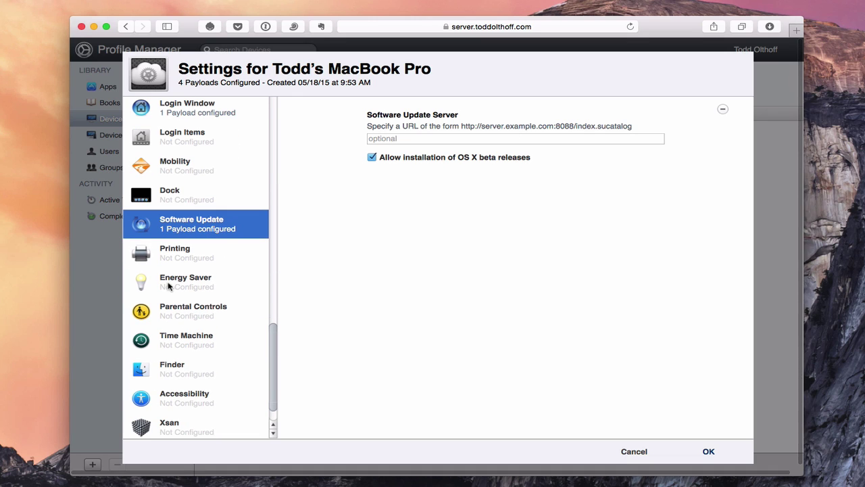
Add an Energy Saver payload and review its Portable power adapter, battery and Schedule options.
click(169, 284)
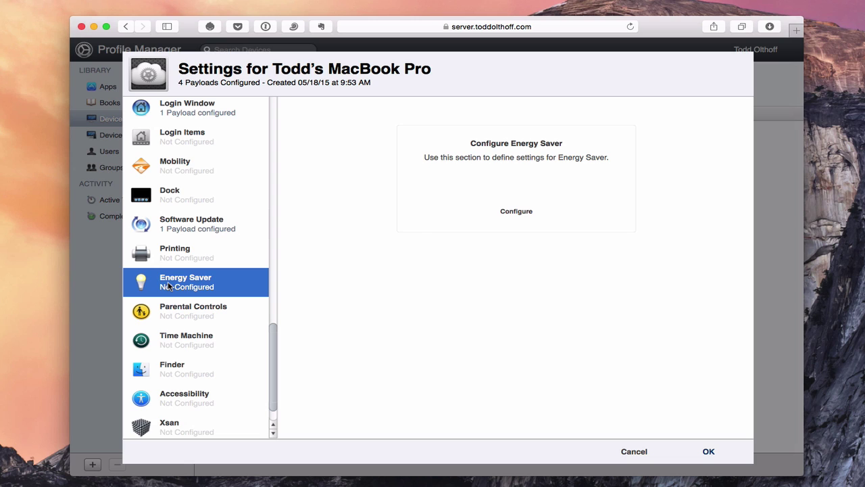
click(516, 212)
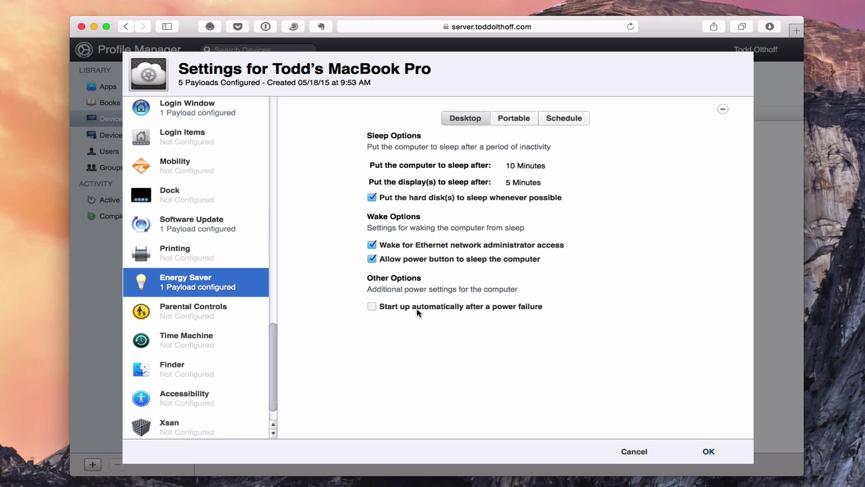
click(513, 120)
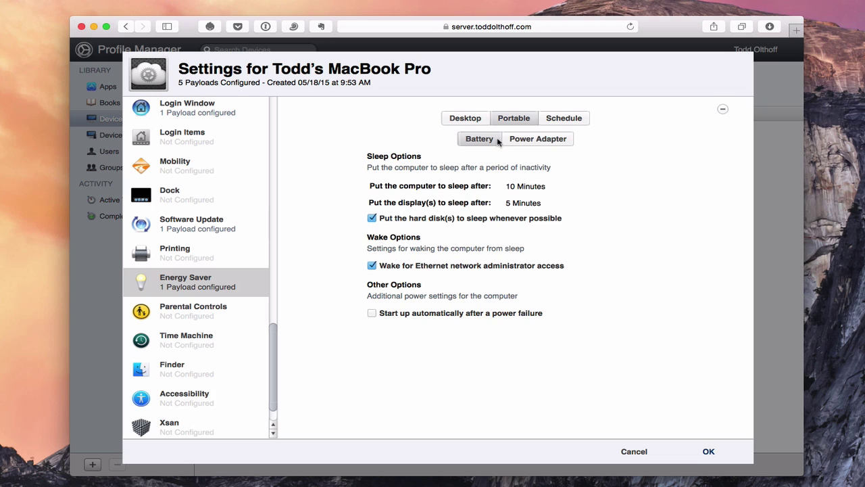
click(532, 141)
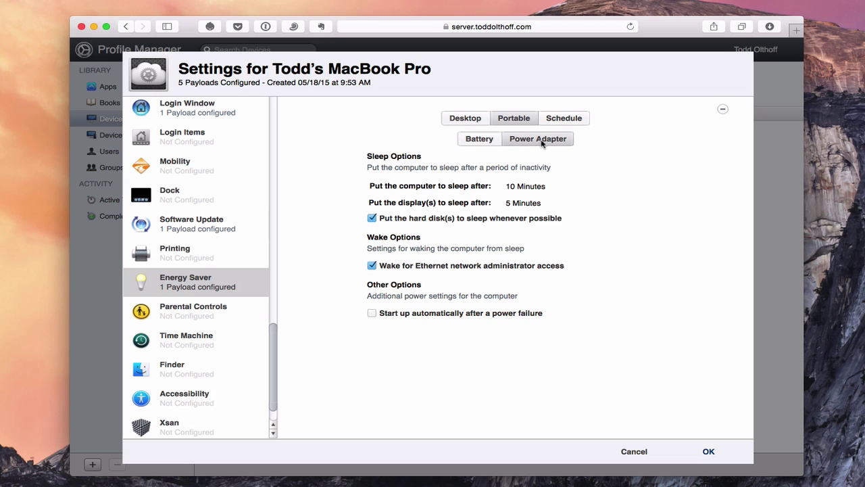
click(477, 138)
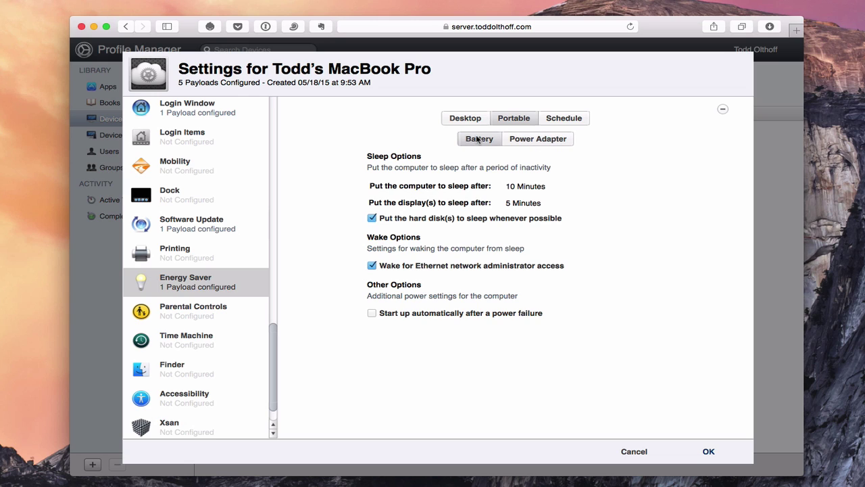
click(561, 121)
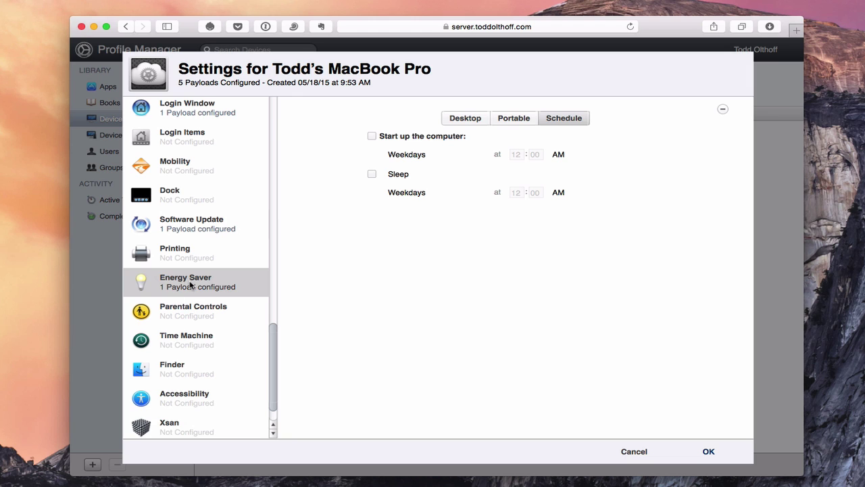
scroll(207, 292, down, 2)
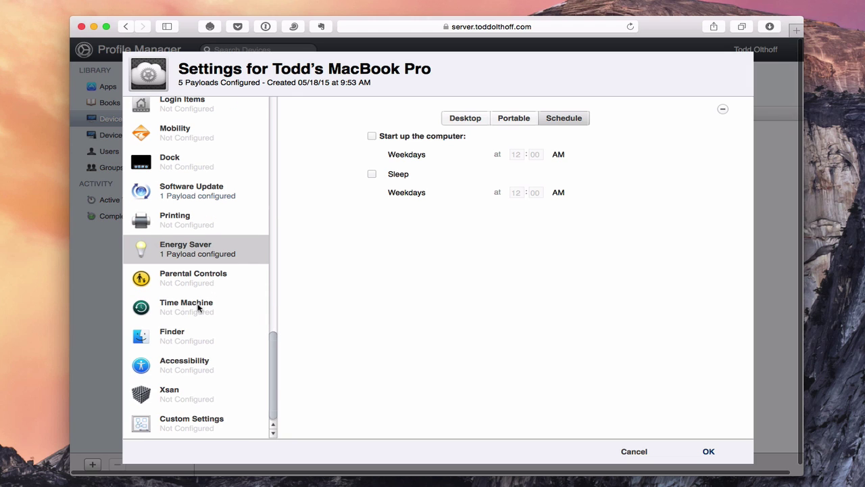
Add a blank Time Machine payload to the MacBook Pro's settings, then select the Xsan payload.
click(203, 306)
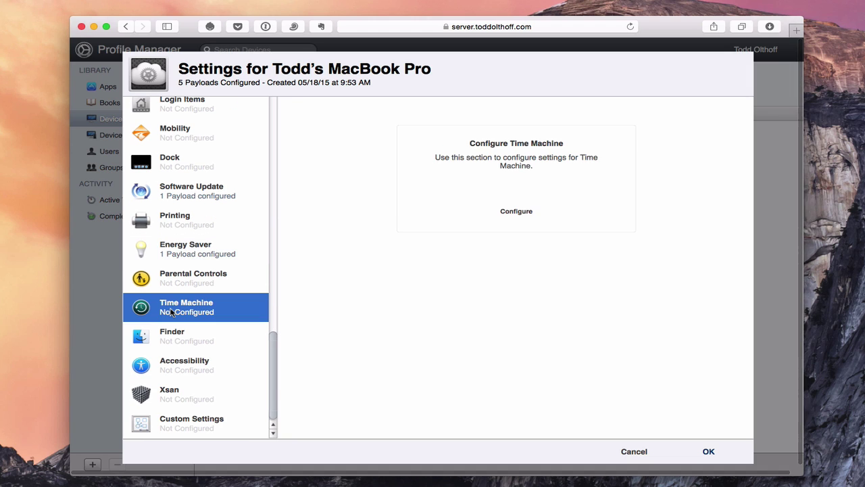
click(512, 212)
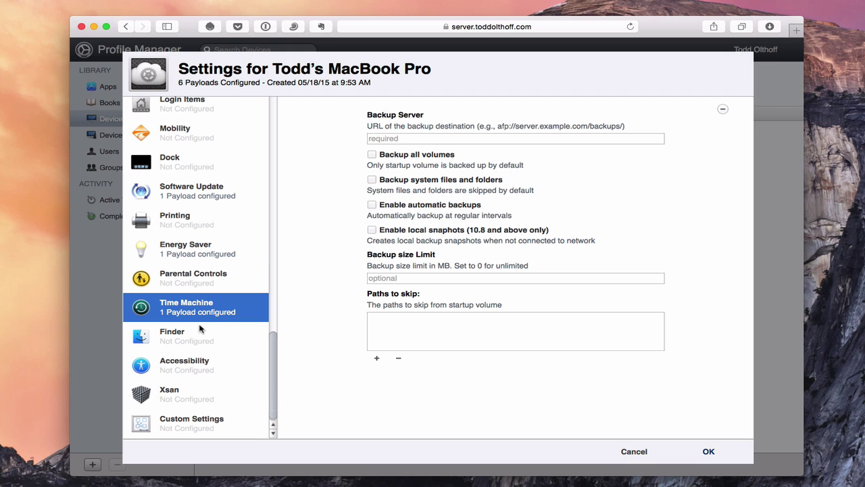
click(174, 399)
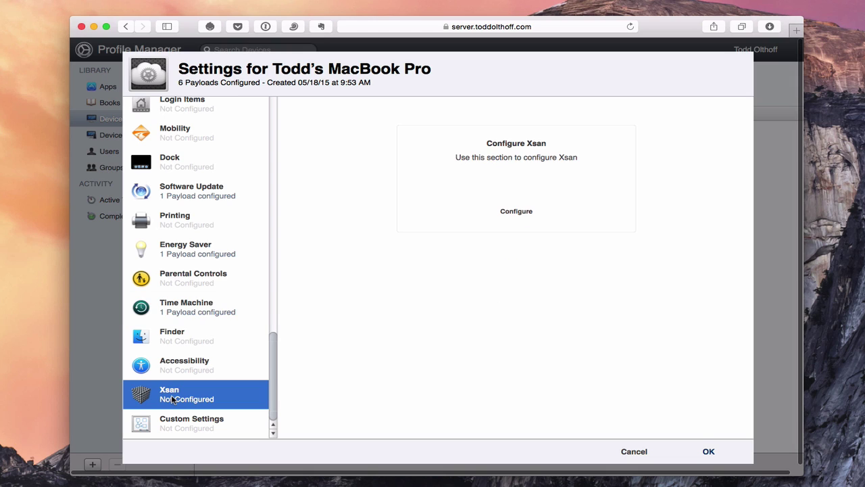
Add blank Xsan and Custom Settings payloads, then scroll the payload list back to the top.
click(515, 211)
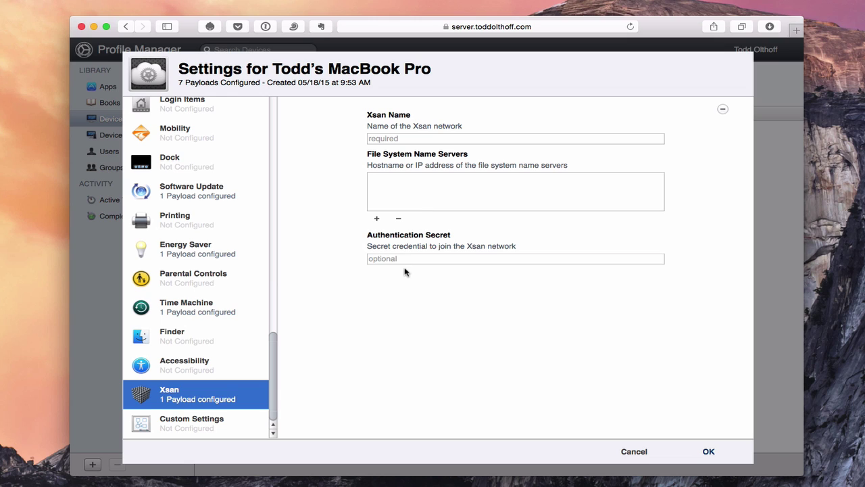
click(178, 428)
click(516, 218)
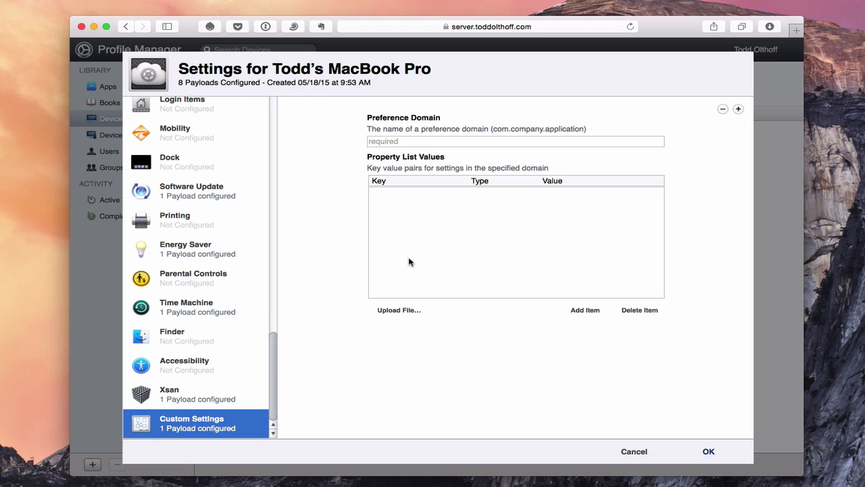
drag(274, 385, 277, 122)
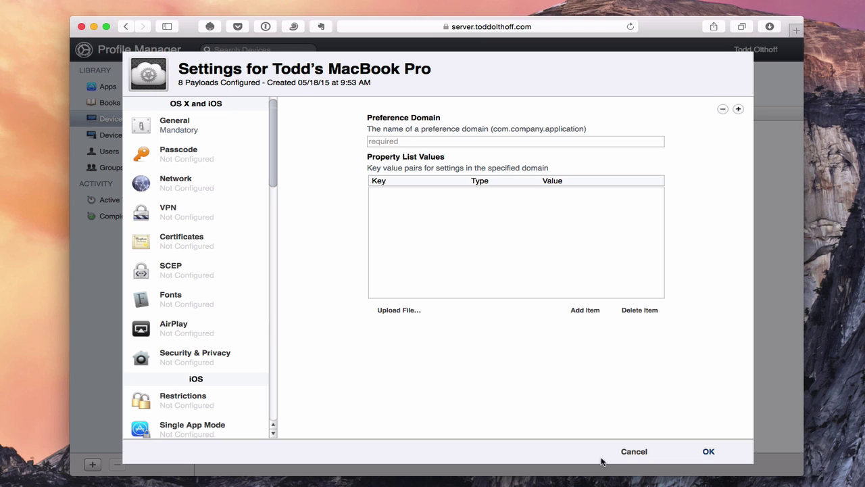
Cancel the MacBook Pro settings sheet without keeping the payloads and go to Device Groups.
click(633, 452)
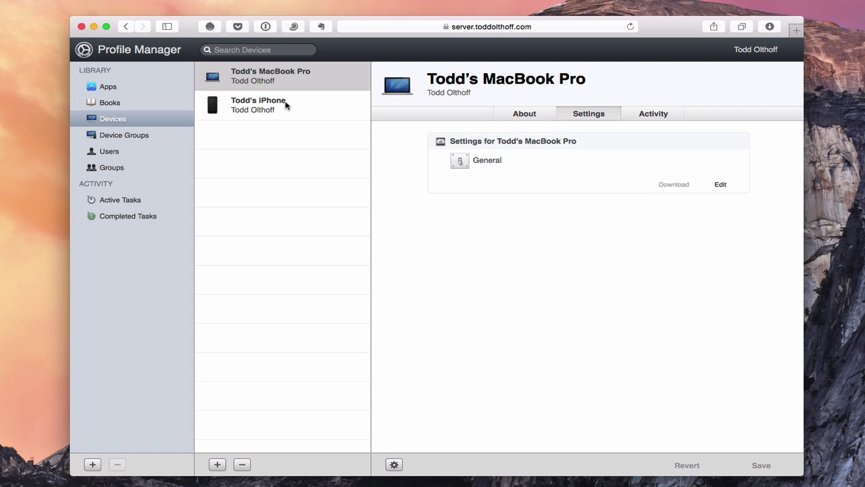
click(129, 135)
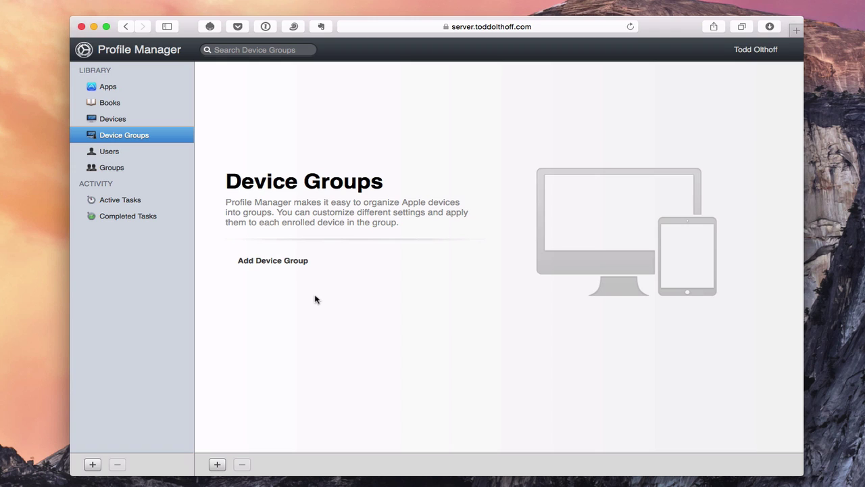
Add a new device group and name it 'Mac Computers'.
click(281, 261)
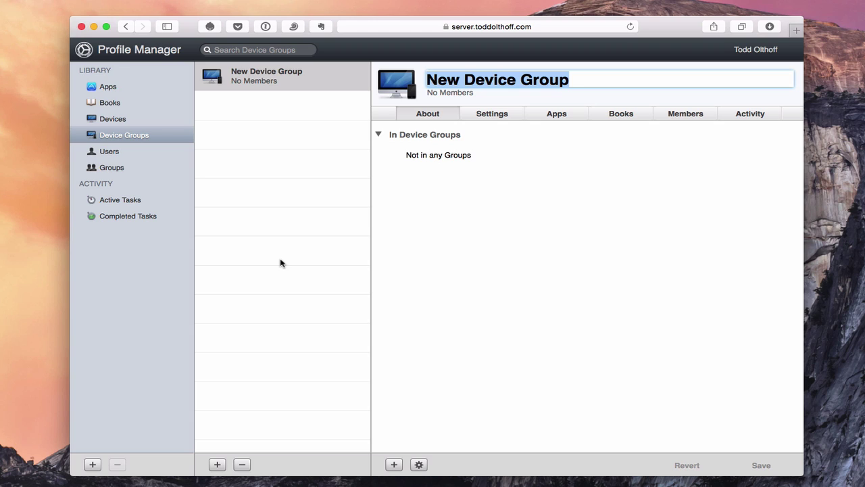
text(Mac)
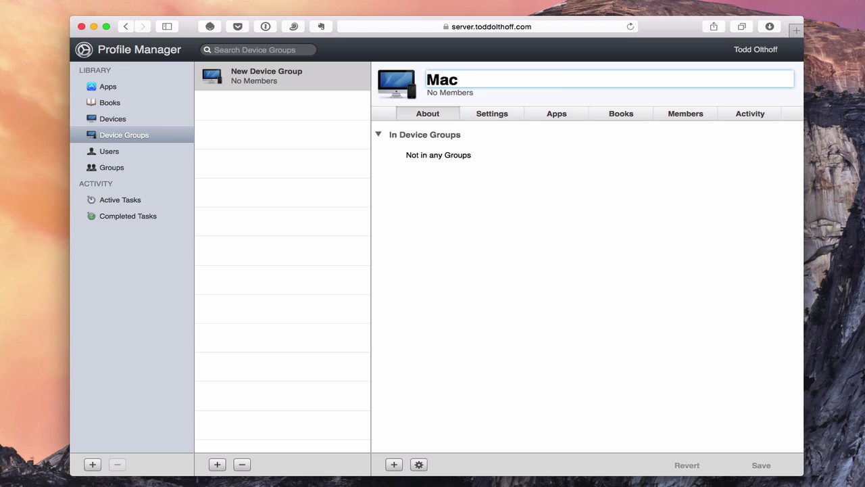
text( Computers)
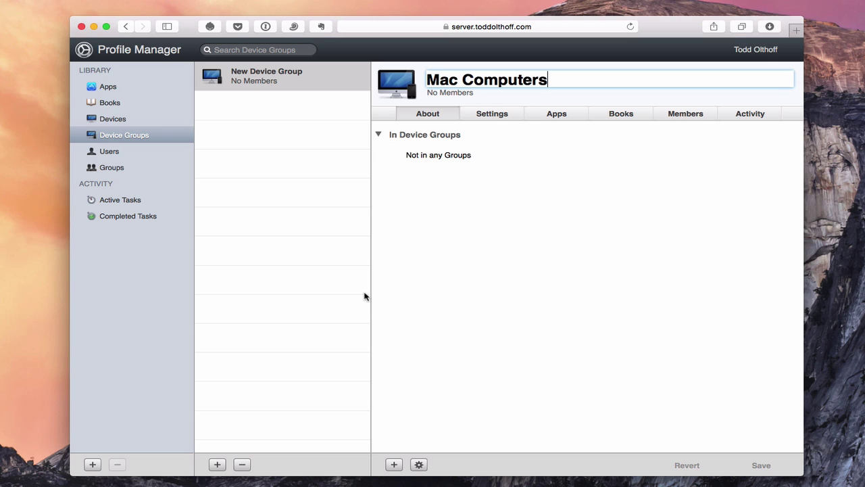
click(430, 115)
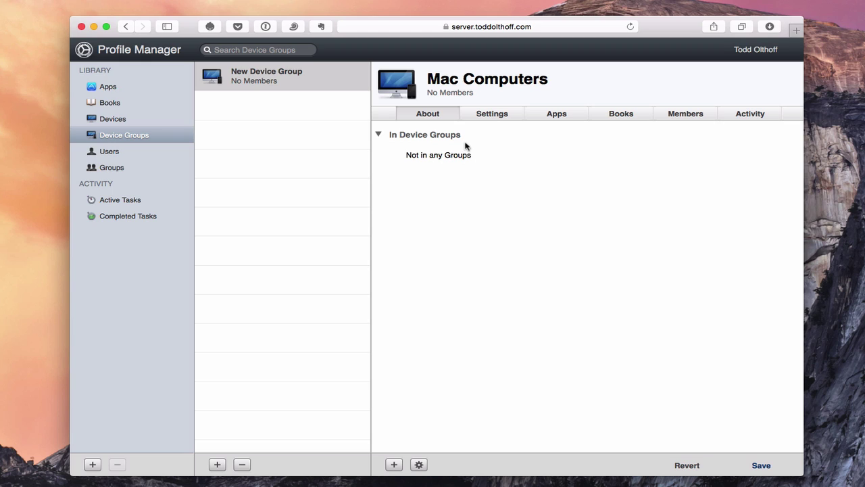
Look through the Mac Computers group's Settings, Apps, Books, Members and Activity tabs, ending on About.
click(497, 117)
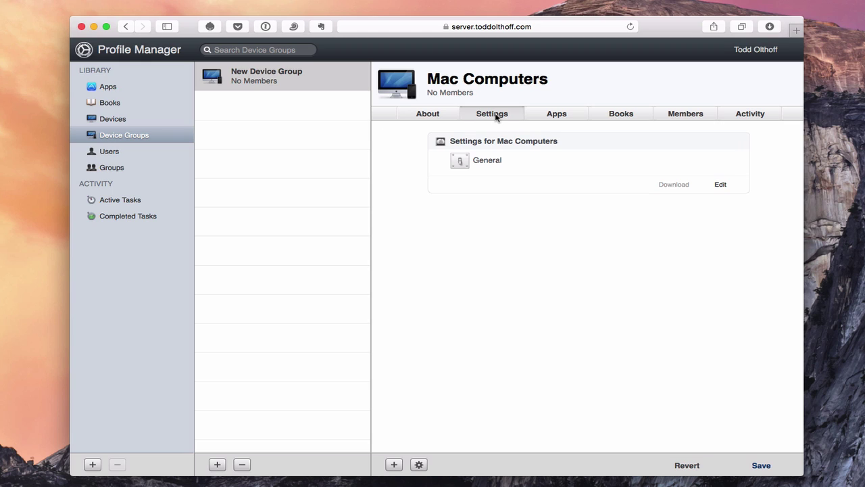
click(563, 121)
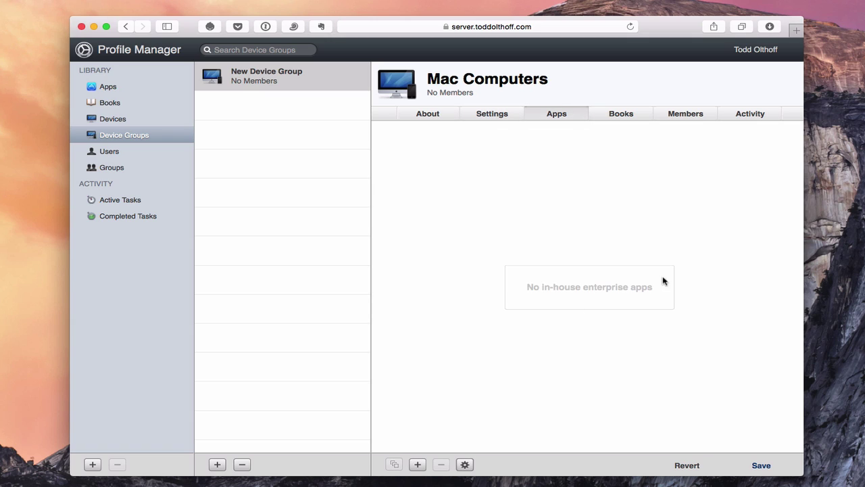
click(619, 122)
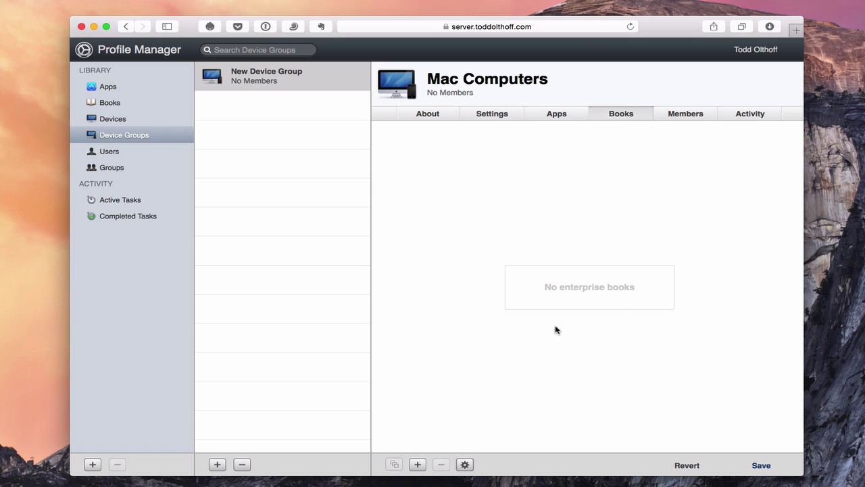
click(685, 116)
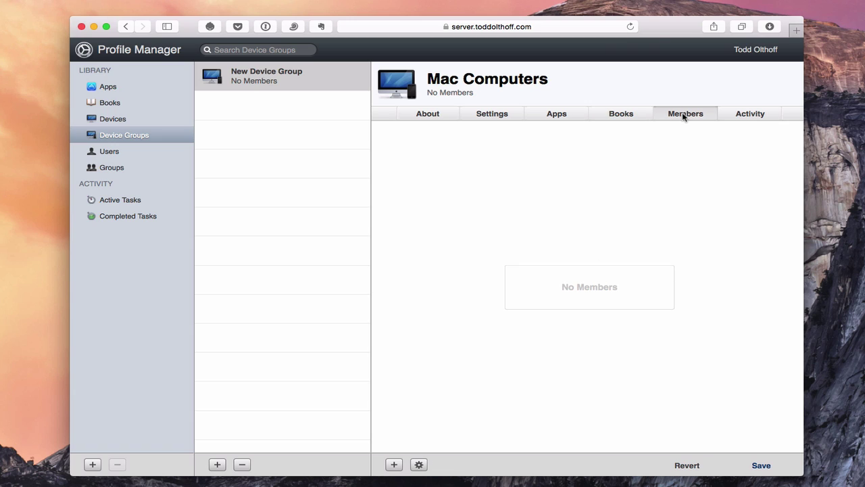
click(750, 114)
click(422, 115)
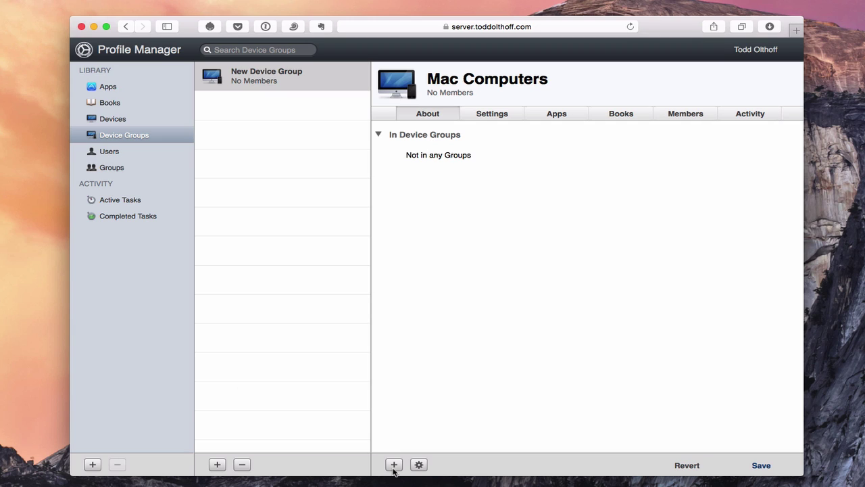
Save Mac Computers and create a second device group named 'iOS Devices'.
click(218, 466)
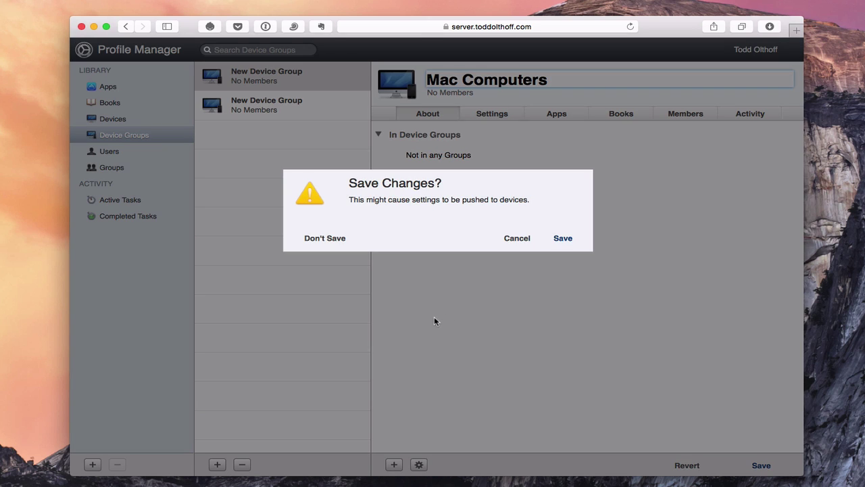
click(564, 239)
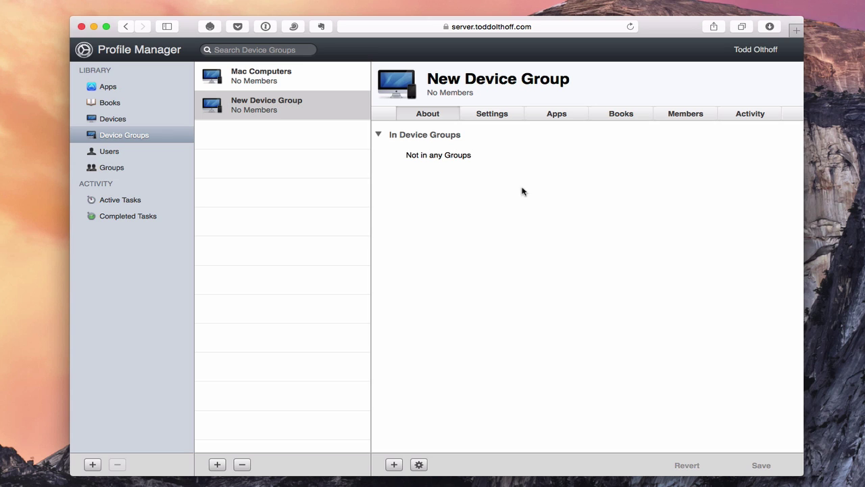
click(515, 81)
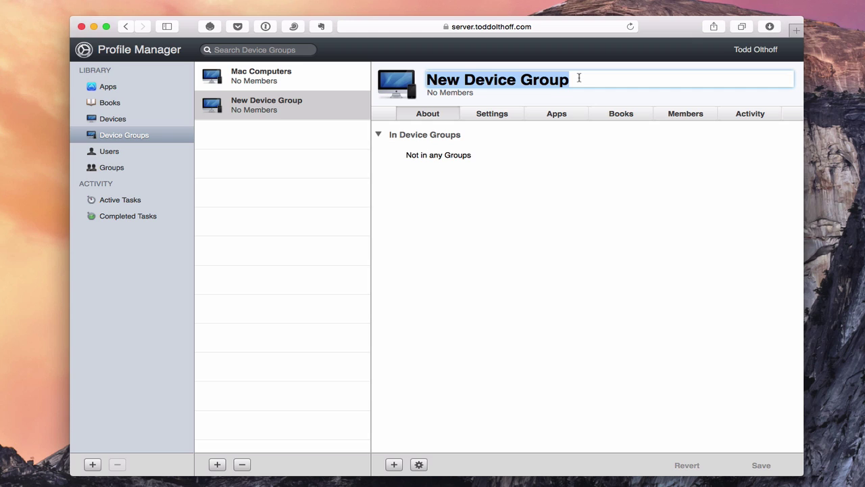
text(io)
key(BackSpace)
key(BackSpace)
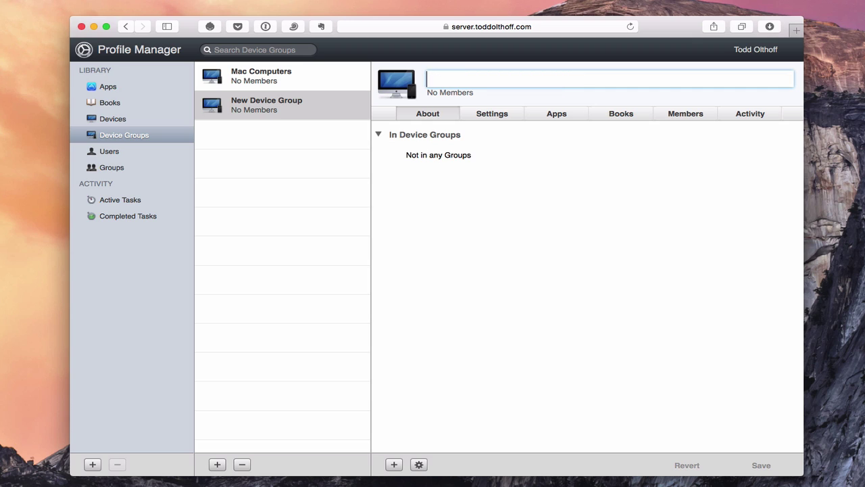
text(iOS Devices)
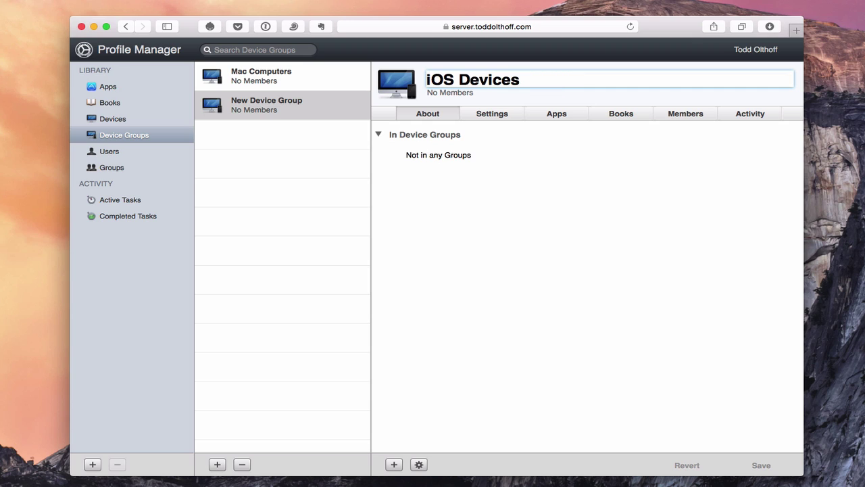
key(Return)
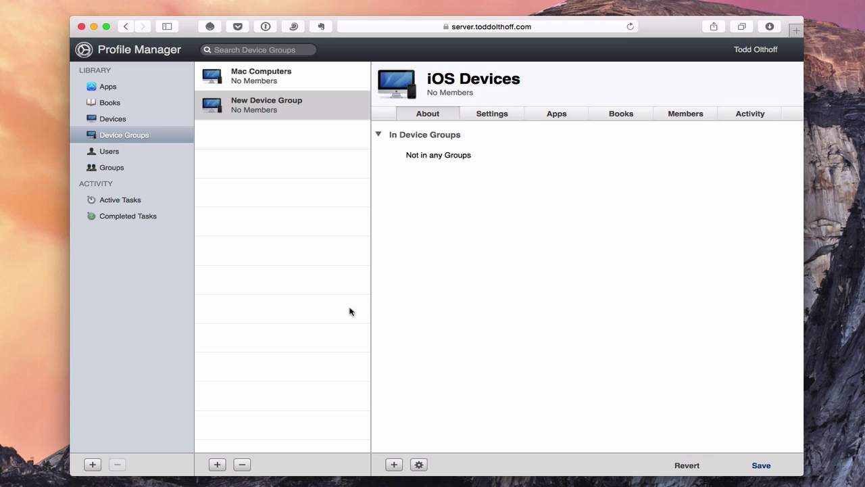
Add the iPhone as a member of iOS Devices and save the group.
click(395, 464)
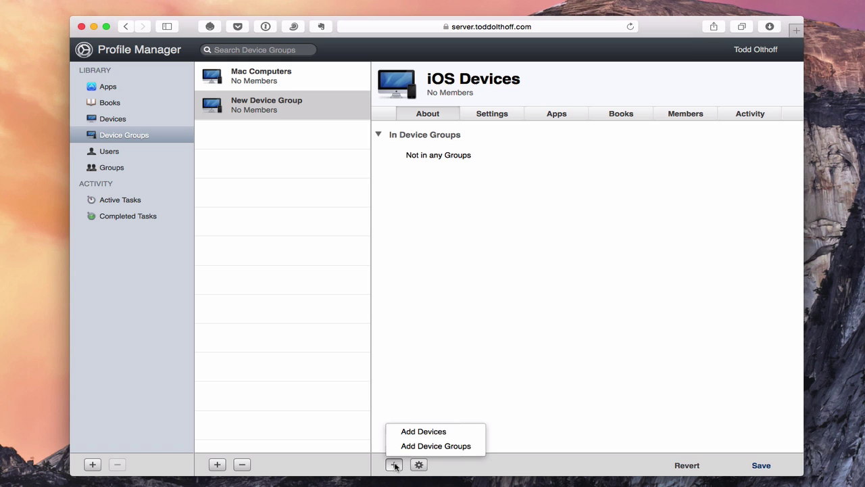
click(420, 433)
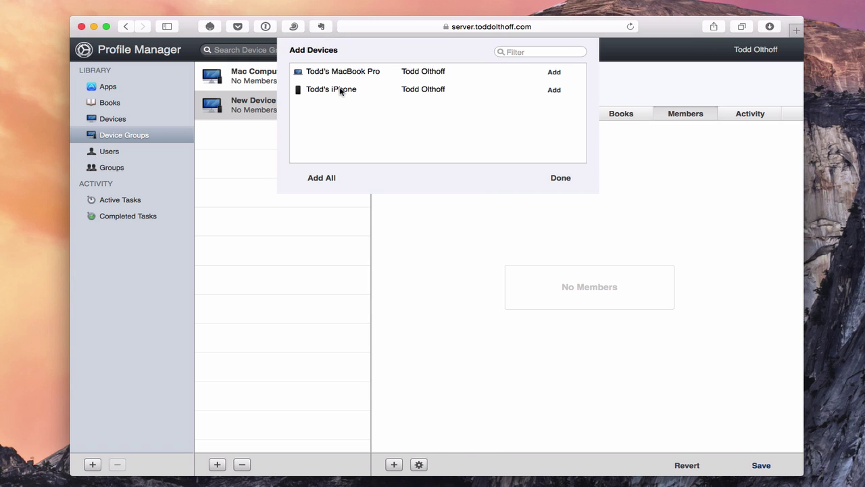
click(555, 90)
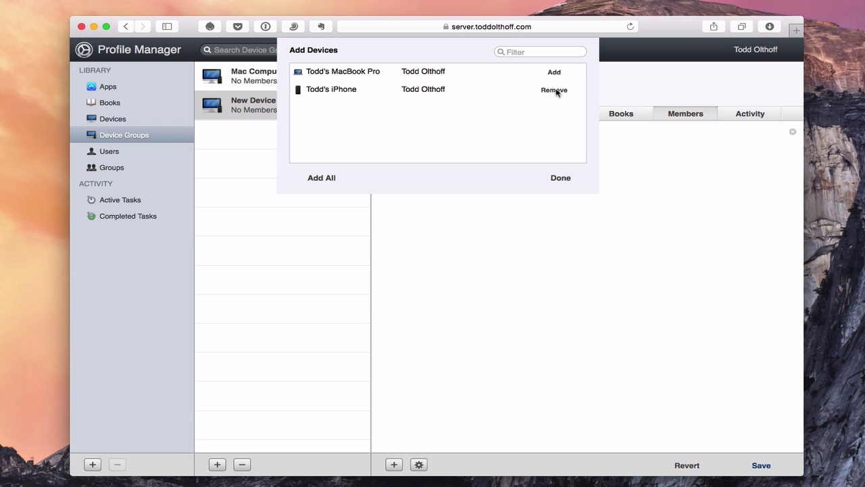
click(559, 179)
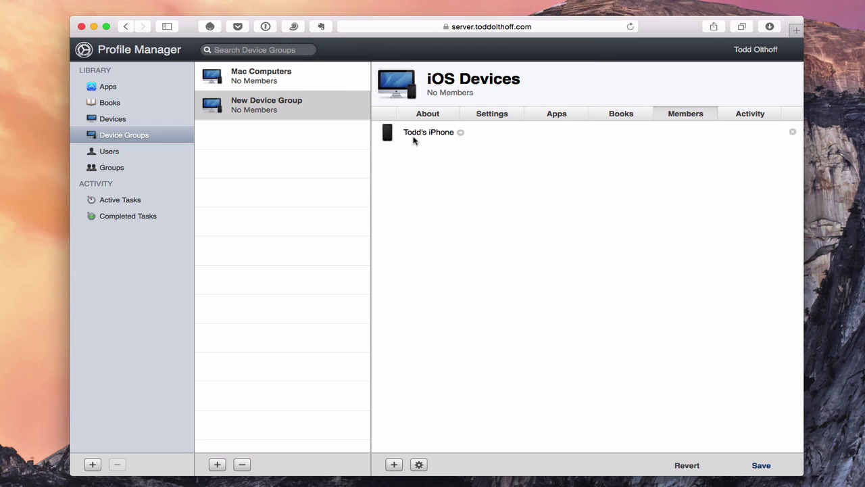
click(296, 71)
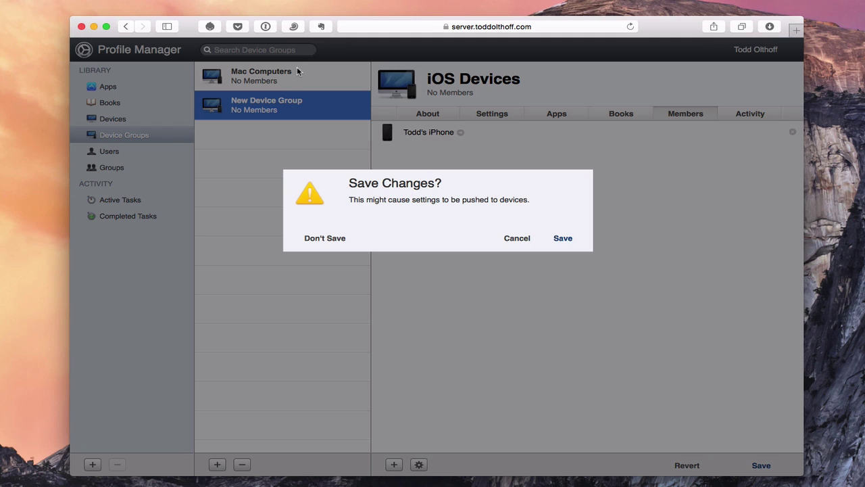
click(564, 238)
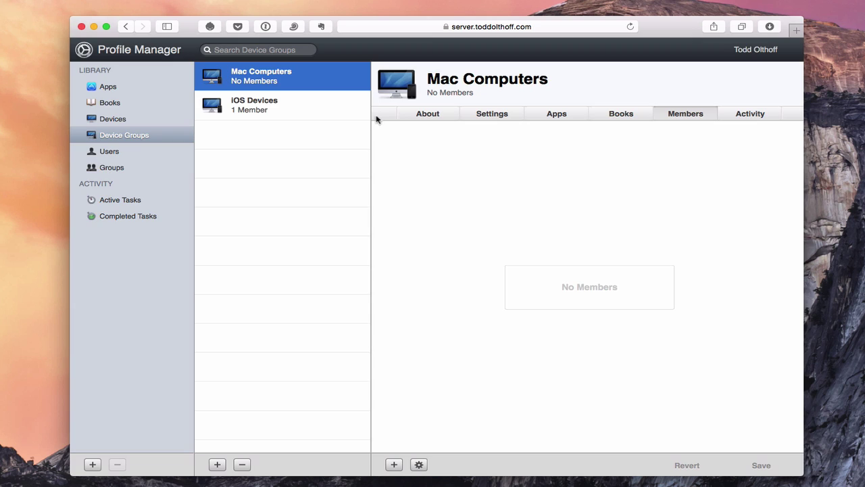
Add the MacBook Pro to the Mac Computers group and save the membership.
click(395, 465)
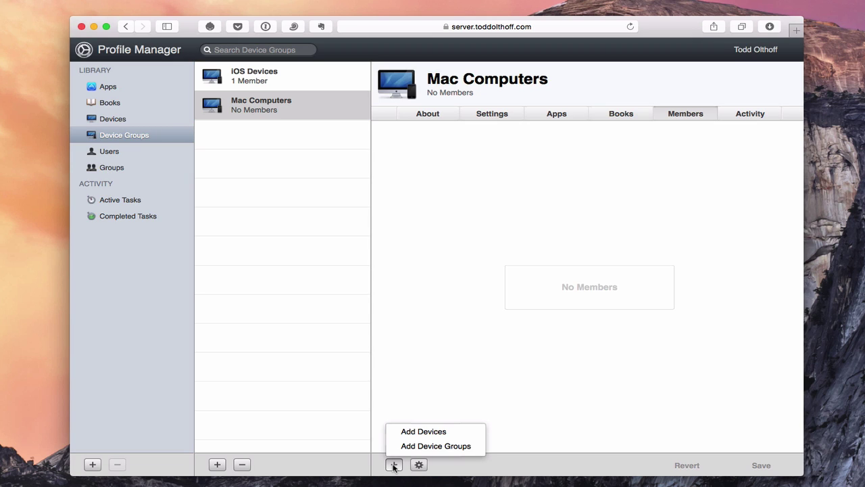
click(424, 433)
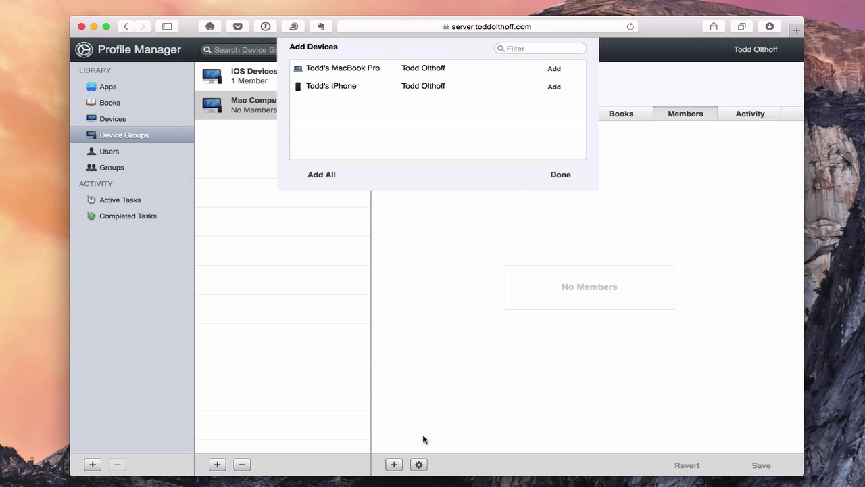
click(554, 71)
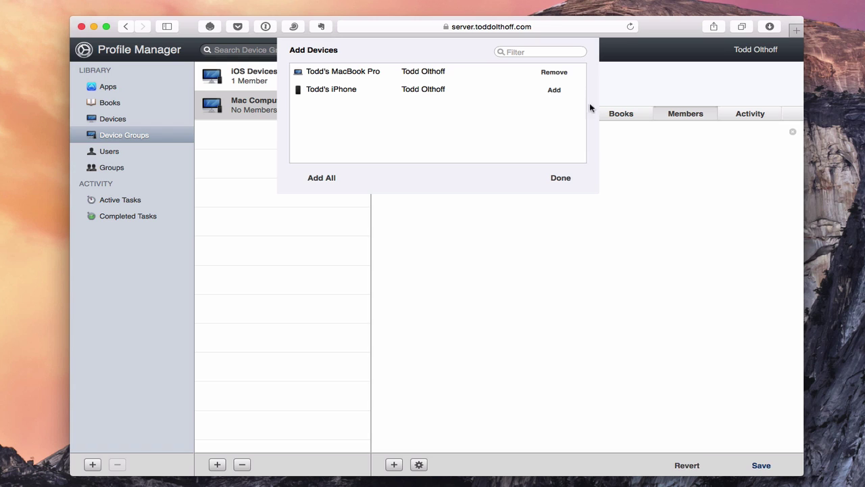
click(559, 177)
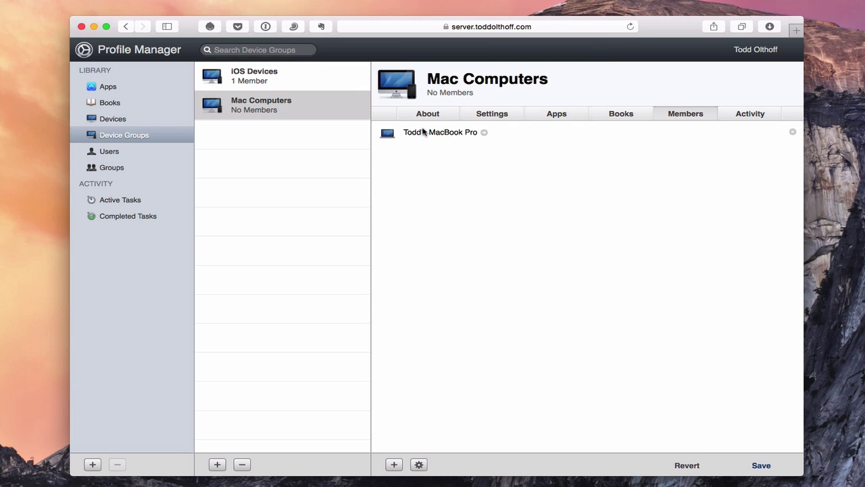
click(761, 465)
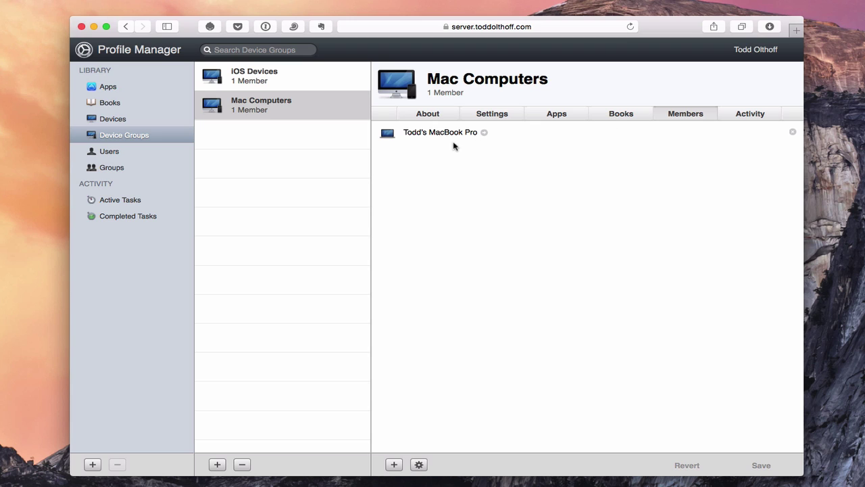
Review the Mac Computers group's About, Members and Settings tabs.
click(436, 114)
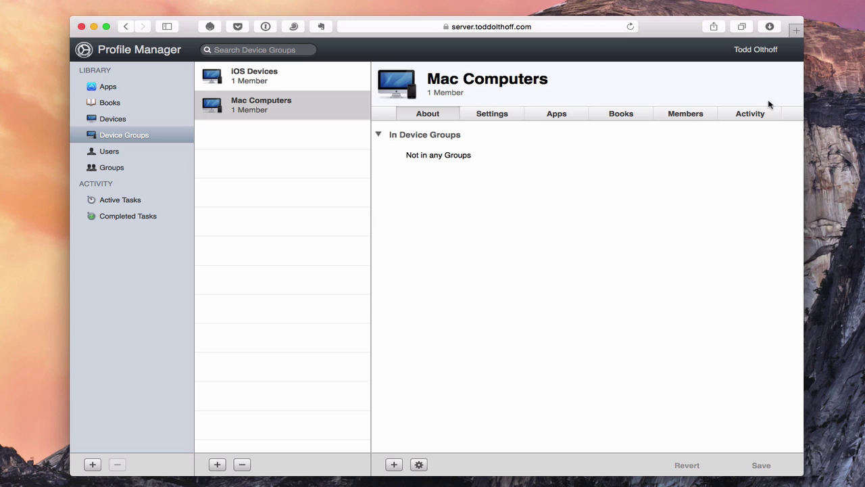
click(674, 116)
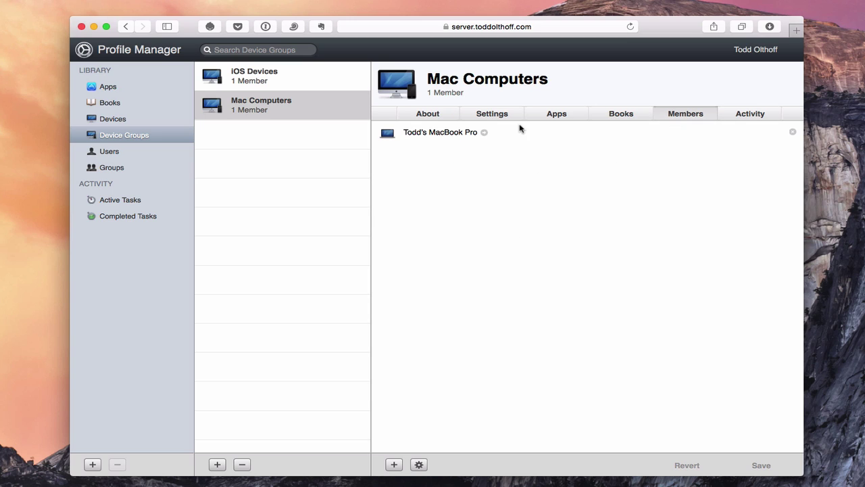
click(498, 114)
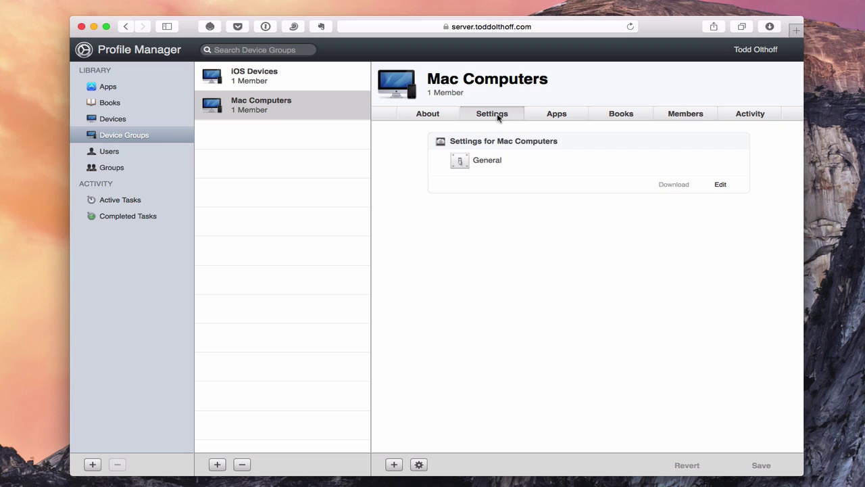
click(720, 186)
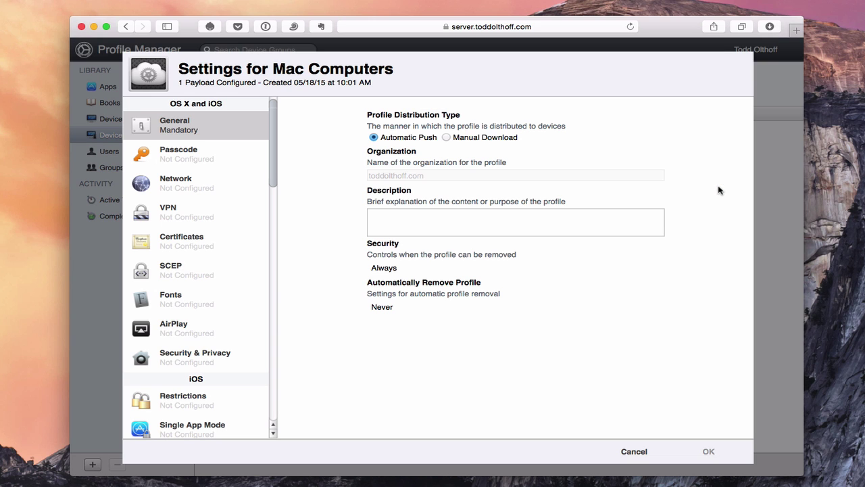
scroll(264, 194, down, 10)
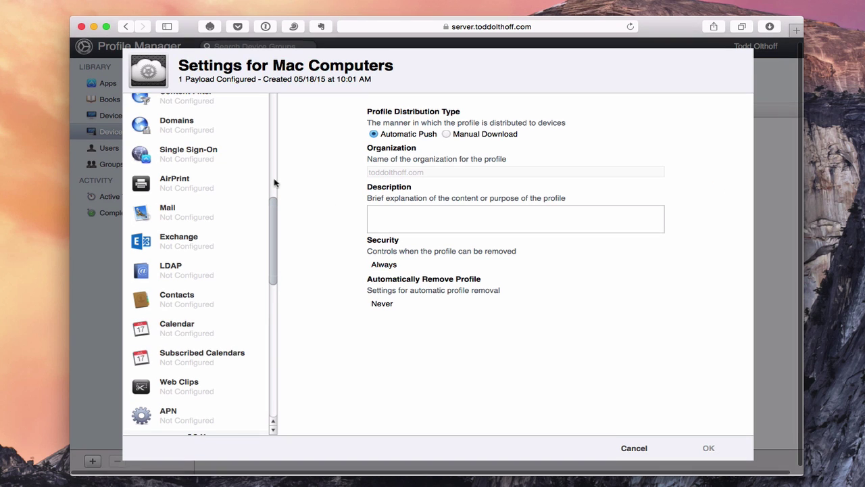
drag(273, 247, 271, 421)
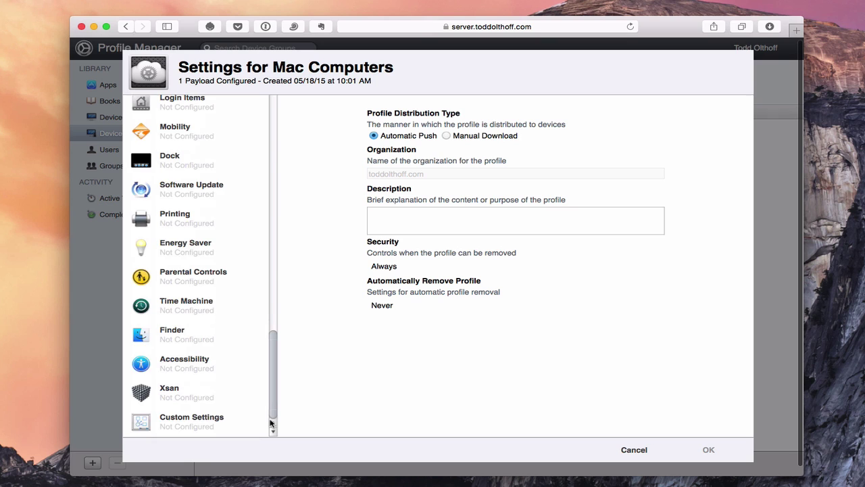
drag(272, 265, 276, 108)
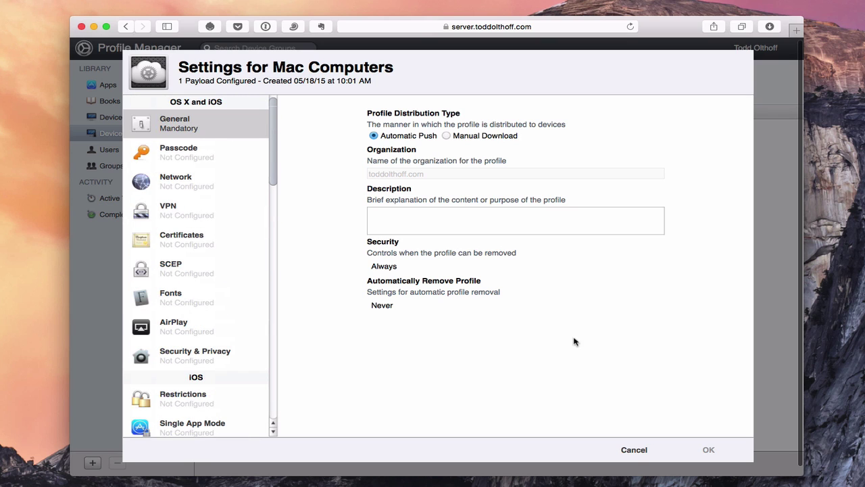
click(633, 451)
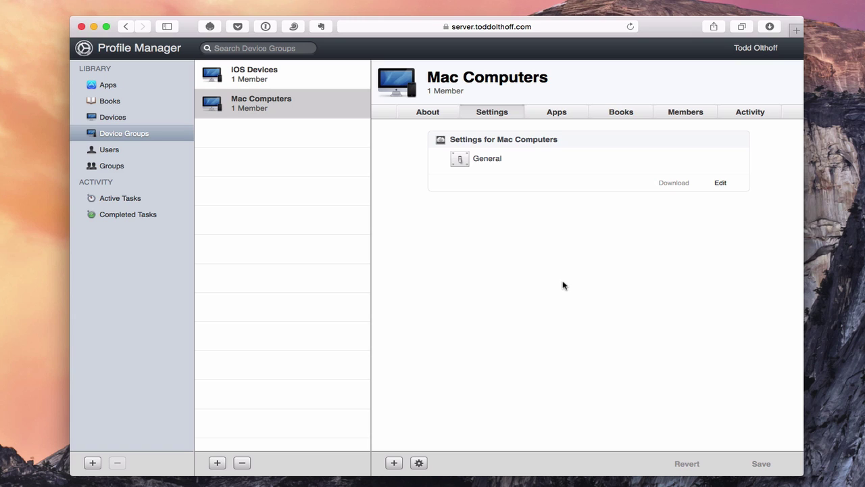
click(419, 463)
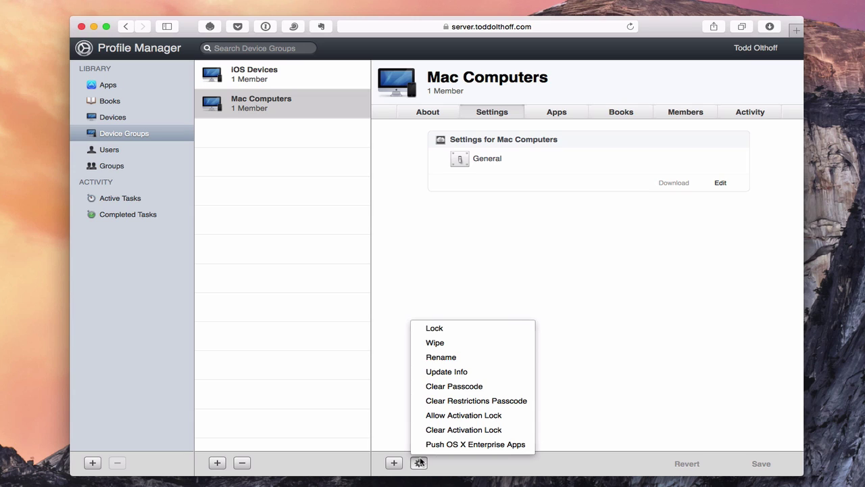
click(420, 463)
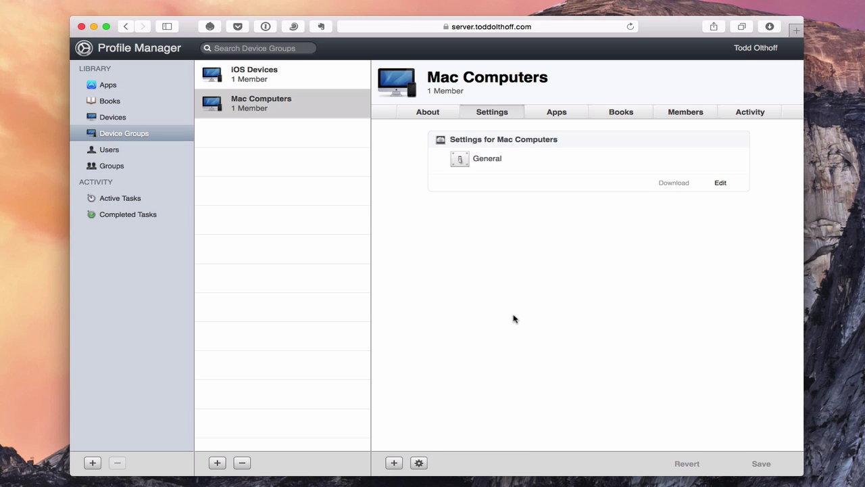